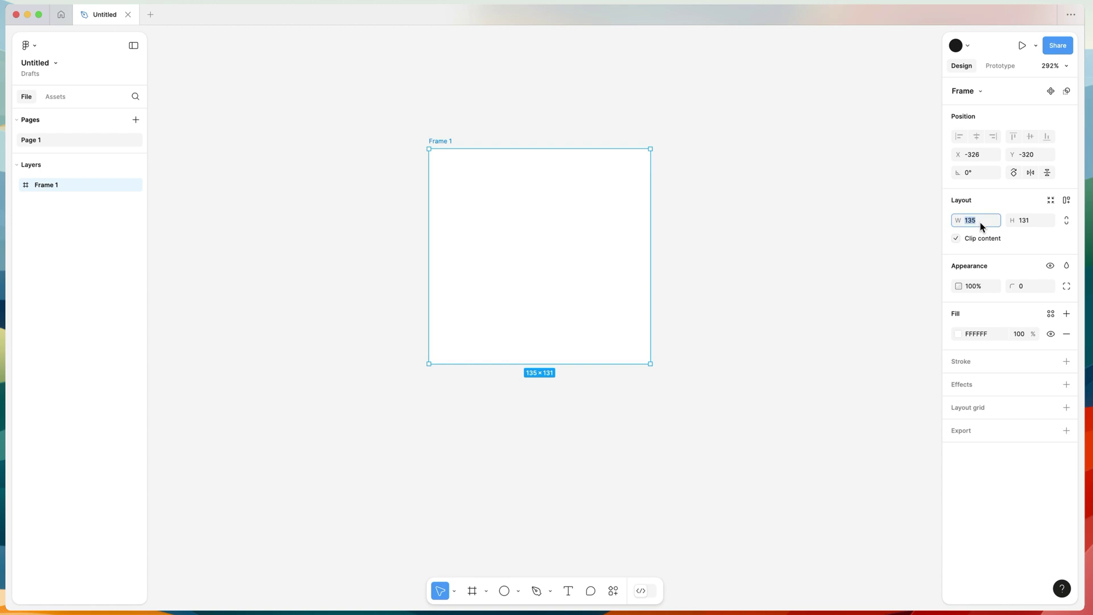
Set the frame's width and height to 150 each
{"action": "type", "text": "150"}
{"action": "key", "text": "Tab"}
{"action": "type", "text": "150"}
{"action": "key", "text": "Return"}
{"action": "left_click", "coordinate": [812, 234]}
{"action": "scroll", "coordinate": [656, 234], "scroll_direction": "left", "scroll_amount": 1}
{"action": "left_click", "coordinate": [657, 234]}
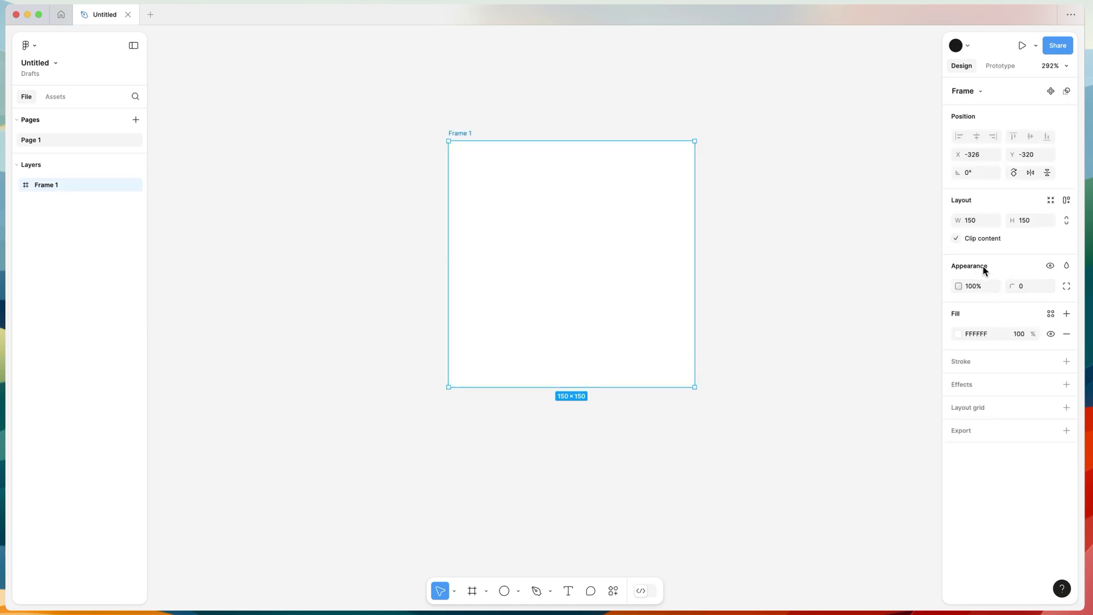
Round all corners of the frame with a radius of 10
{"action": "left_click", "coordinate": [1030, 290]}
{"action": "type", "text": "1"}
{"action": "key", "text": "Return"}
{"action": "key", "text": "Escape"}
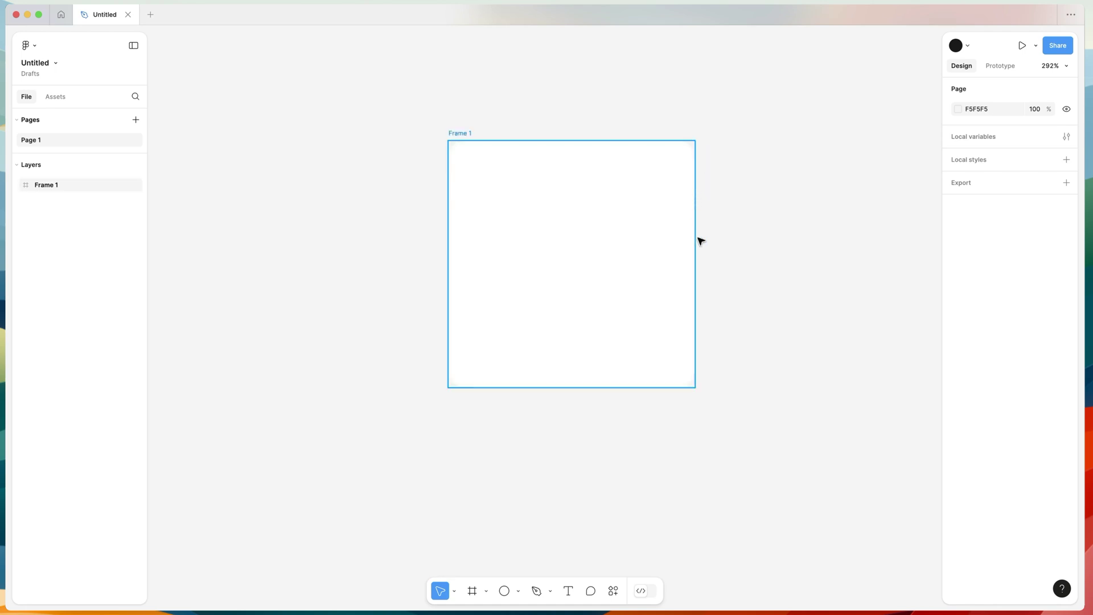
{"action": "left_click", "coordinate": [634, 224]}
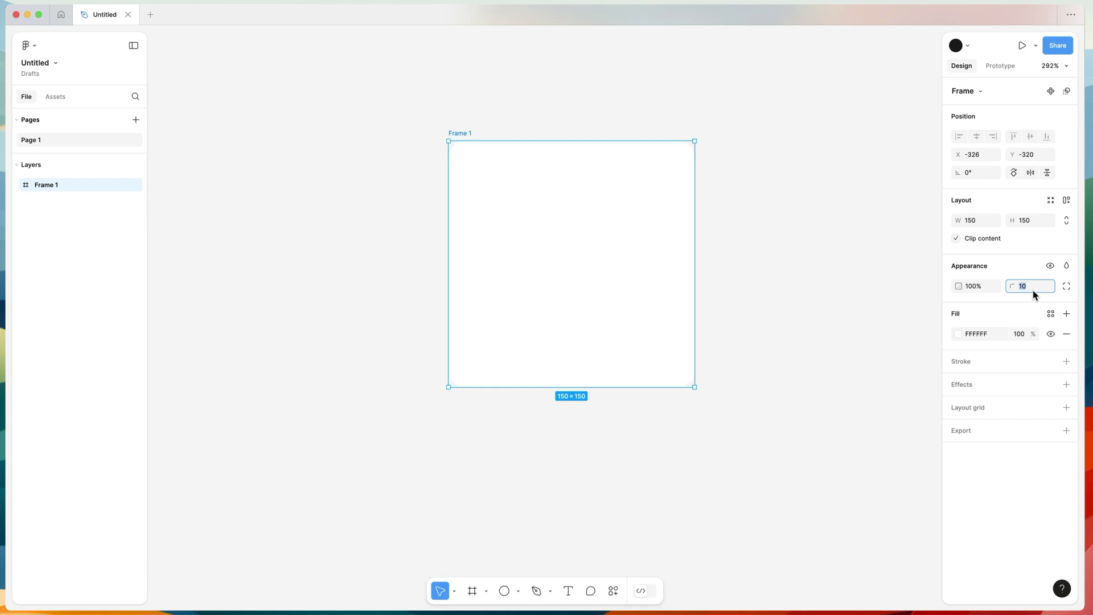
{"action": "left_click", "coordinate": [753, 220]}
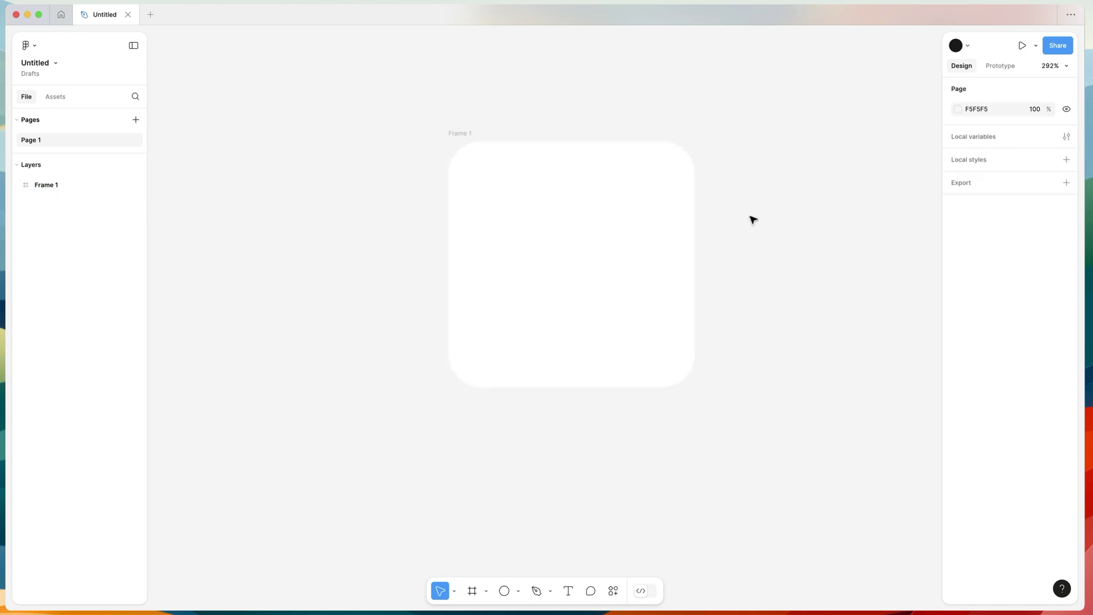
Set the frame's corner radius to 48
{"action": "left_click", "coordinate": [689, 212]}
{"action": "left_click", "coordinate": [1046, 287]}
{"action": "type", "text": "48"}
{"action": "key", "text": "Return"}
Raise the frame's corner radius in small increments to 93 so the shape turns into a circle
{"action": "left_click", "coordinate": [1044, 288]}
{"action": "key", "text": "Up"}
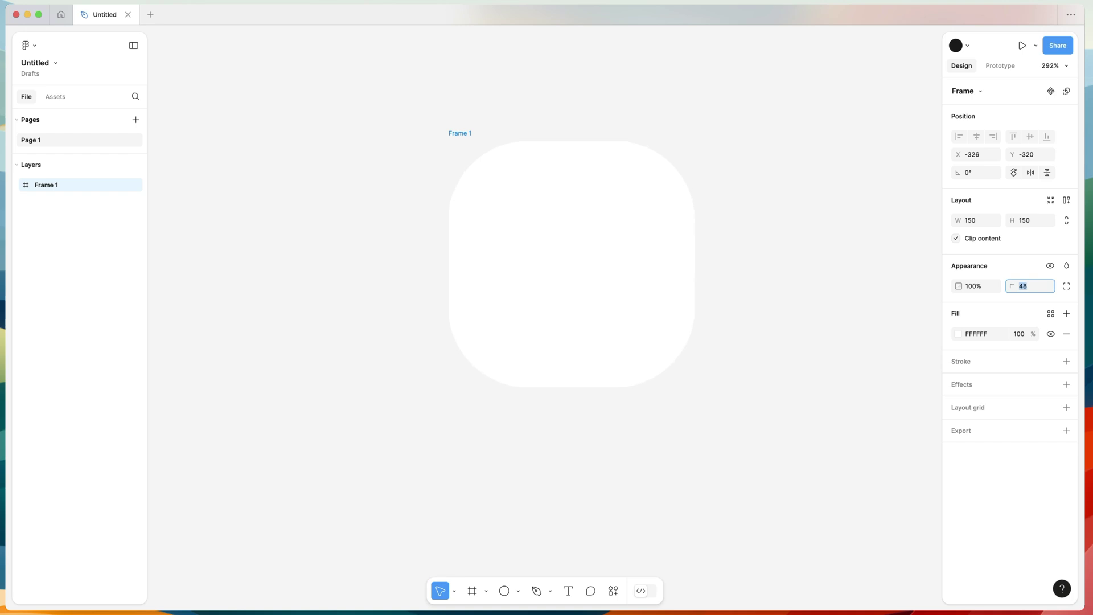
{"action": "key", "text": "Up"}
{"action": "key", "text": "Up"}
{"action": "key", "text": "Up"}
{"action": "key", "text": "Up"}
{"action": "key", "text": "Up"}
{"action": "key", "text": "Up"}
{"action": "key", "text": "Up"}
{"action": "key", "text": "Up"}
{"action": "key", "text": "Up"}
{"action": "key", "text": "Up"}
{"action": "key", "text": "Up"}
{"action": "key", "text": "Up"}
{"action": "key", "text": "Up"}
{"action": "key", "text": "Up"}
{"action": "key", "text": "Up"}
{"action": "key", "text": "Up"}
{"action": "key", "text": "Up"}
{"action": "key", "text": "Up"}
{"action": "key", "text": "Up"}
{"action": "key", "text": "Up"}
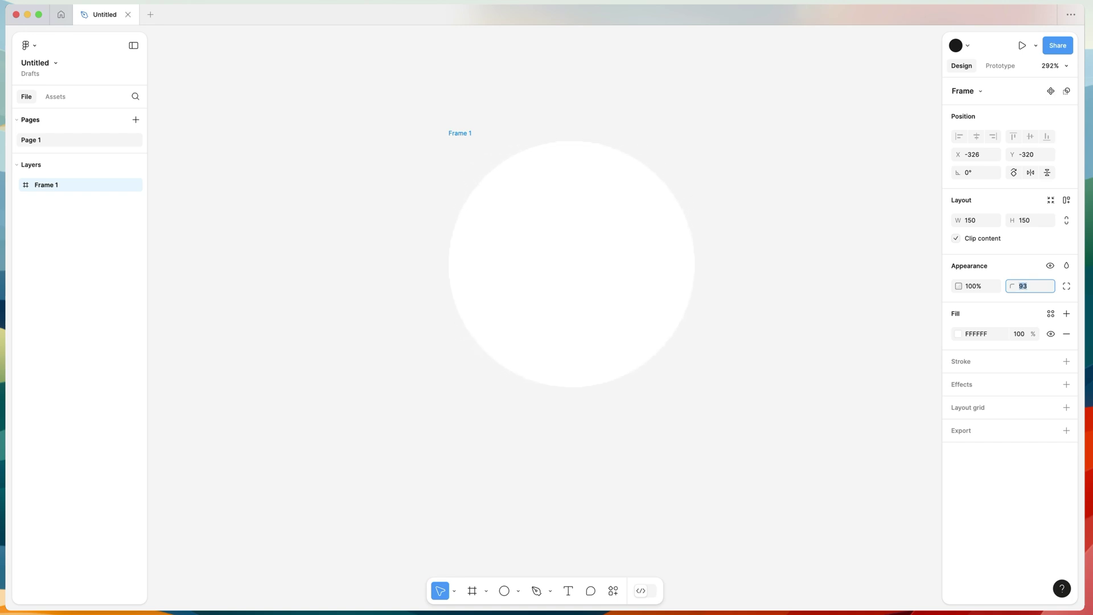
Lower the frame's corner radius step by step and raise it again, ending at 61
{"action": "key", "text": "Down"}
{"action": "key", "text": "Down"}
{"action": "key", "text": "Down"}
{"action": "key", "text": "Down"}
{"action": "key", "text": "Down"}
{"action": "key", "text": "Down"}
{"action": "key", "text": "Down"}
{"action": "key", "text": "Down"}
{"action": "key", "text": "Down"}
{"action": "key", "text": "Down"}
{"action": "key", "text": "Down"}
{"action": "key", "text": "Down"}
{"action": "key", "text": "Down"}
{"action": "key", "text": "Down"}
{"action": "key", "text": "Down"}
{"action": "key", "text": "Down"}
{"action": "key", "text": "Down"}
{"action": "key", "text": "Down"}
{"action": "key", "text": "Down"}
{"action": "key", "text": "Down"}
{"action": "key", "text": "Down"}
{"action": "key", "text": "Down"}
{"action": "key", "text": "Down"}
{"action": "key", "text": "Down"}
{"action": "key", "text": "Down"}
{"action": "key", "text": "Down"}
{"action": "key", "text": "Down"}
{"action": "key", "text": "Down"}
{"action": "key", "text": "Down"}
{"action": "key", "text": "Down"}
{"action": "key", "text": "Down"}
{"action": "key", "text": "Down"}
{"action": "key", "text": "Down"}
{"action": "key", "text": "Down"}
{"action": "key", "text": "Up"}
{"action": "key", "text": "Up"}
{"action": "key", "text": "Up"}
{"action": "key", "text": "Up"}
{"action": "key", "text": "Up"}
{"action": "key", "text": "Up"}
{"action": "key", "text": "Up"}
{"action": "key", "text": "Up"}
{"action": "key", "text": "Up"}
{"action": "key", "text": "Up"}
{"action": "key", "text": "Up"}
{"action": "key", "text": "Up"}
{"action": "key", "text": "Up"}
{"action": "key", "text": "Up"}
{"action": "key", "text": "Up"}
{"action": "key", "text": "Up"}
{"action": "key", "text": "Up"}
{"action": "key", "text": "Up"}
{"action": "key", "text": "Up"}
{"action": "key", "text": "Up"}
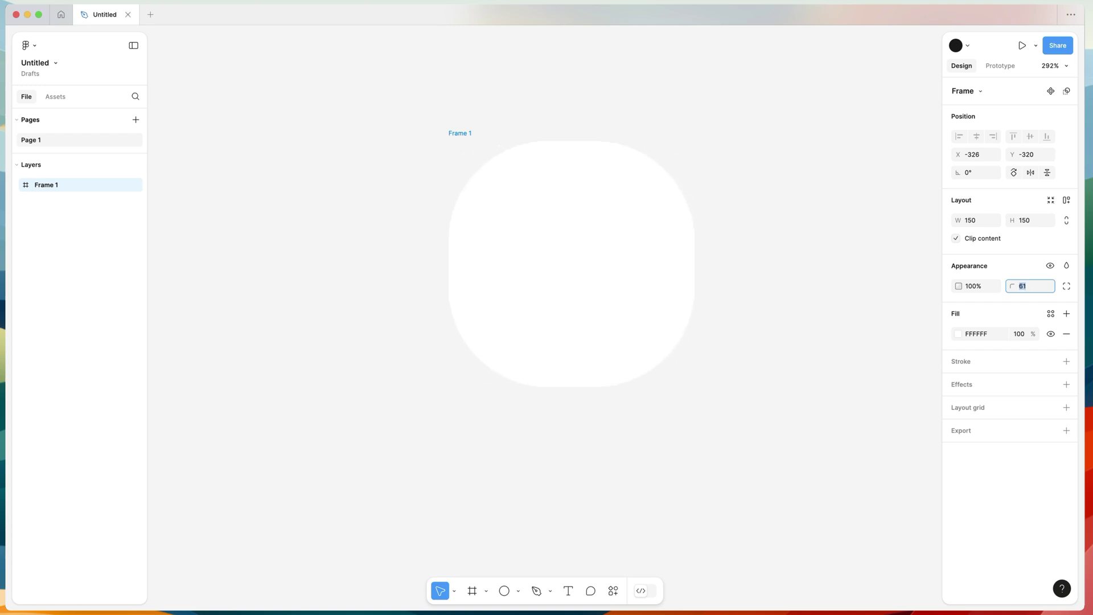
{"action": "key", "text": "Up"}
{"action": "key", "text": "Up"}
{"action": "key", "text": "Up"}
{"action": "key", "text": "Up"}
{"action": "key", "text": "Up"}
{"action": "key", "text": "Up"}
{"action": "key", "text": "Up"}
{"action": "key", "text": "Up"}
{"action": "key", "text": "Up"}
{"action": "key", "text": "Up"}
{"action": "key", "text": "Up"}
{"action": "key", "text": "Up"}
{"action": "key", "text": "Up"}
{"action": "key", "text": "Up"}
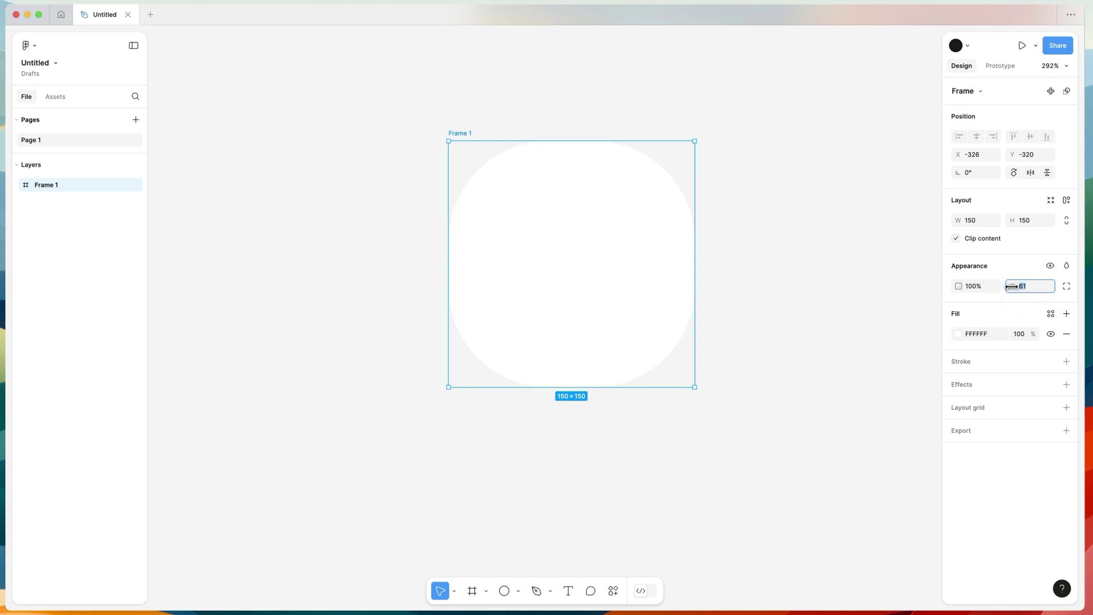
Adjust the frame's corner radius by scrubbing its value to 50, and deselect the frame
{"action": "left_click_drag", "start_coordinate": [1007, 286], "coordinate": [1071, 308]}
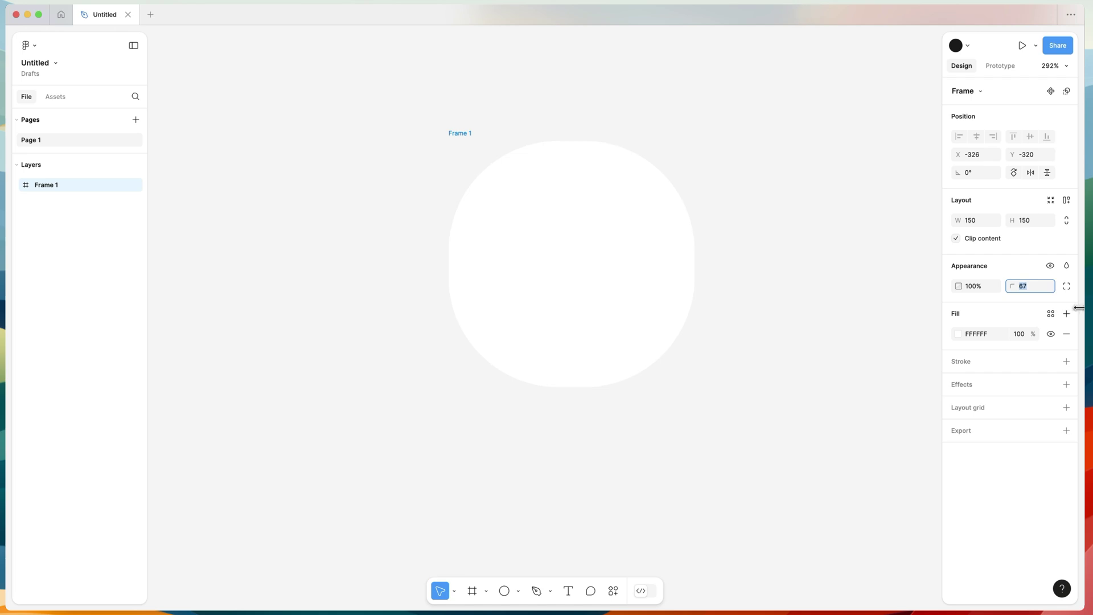
{"action": "left_click_drag", "start_coordinate": [14, 307], "coordinate": [1021, 284]}
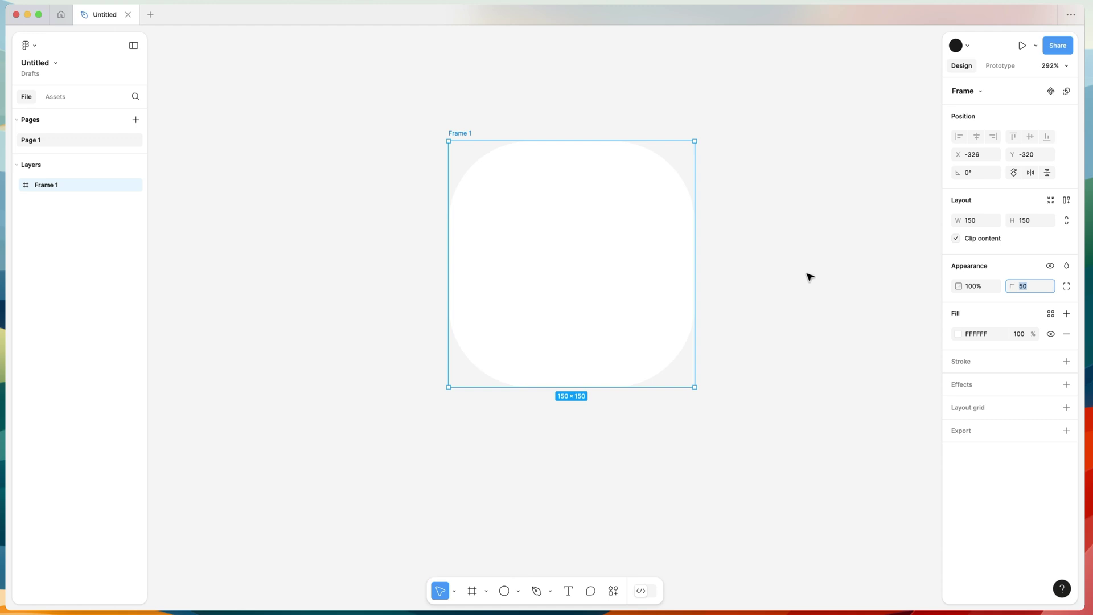
{"action": "left_click", "coordinate": [803, 317]}
Draw a rectangle about 48 × 56 to the right of Frame 1
{"action": "left_click", "coordinate": [487, 592]}
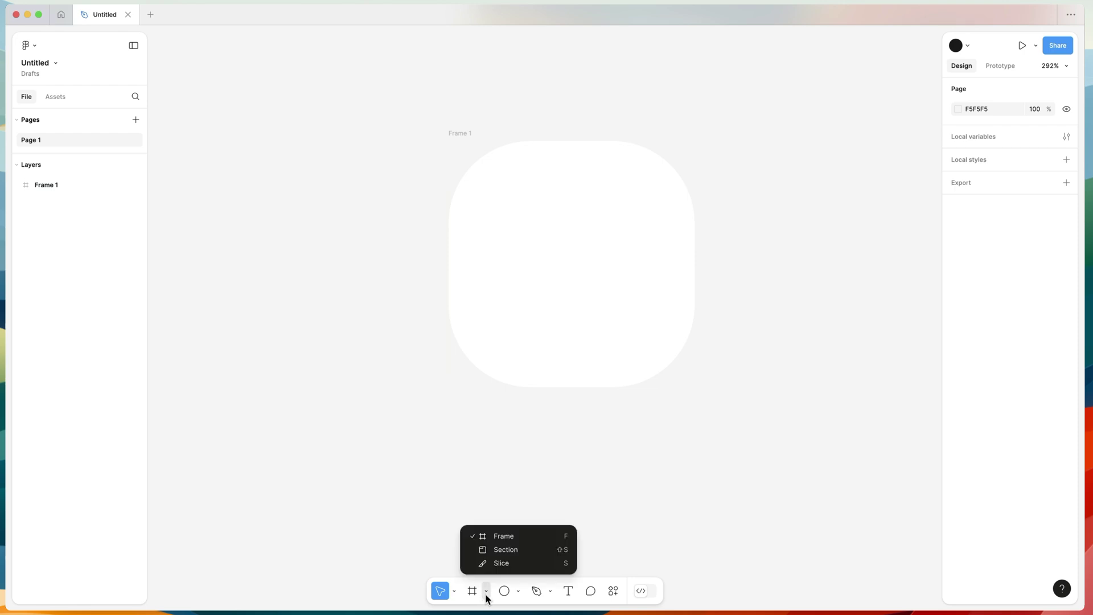
{"action": "left_click", "coordinate": [518, 592]}
{"action": "left_click", "coordinate": [526, 480]}
{"action": "left_click_drag", "start_coordinate": [785, 300], "coordinate": [864, 392]}
{"action": "mouse_move", "coordinate": [1012, 268]}
{"action": "left_mouse_down"}
{"action": "mouse_move", "coordinate": [123, 265]}
{"action": "mouse_move", "coordinate": [866, 288]}
{"action": "left_mouse_up"}
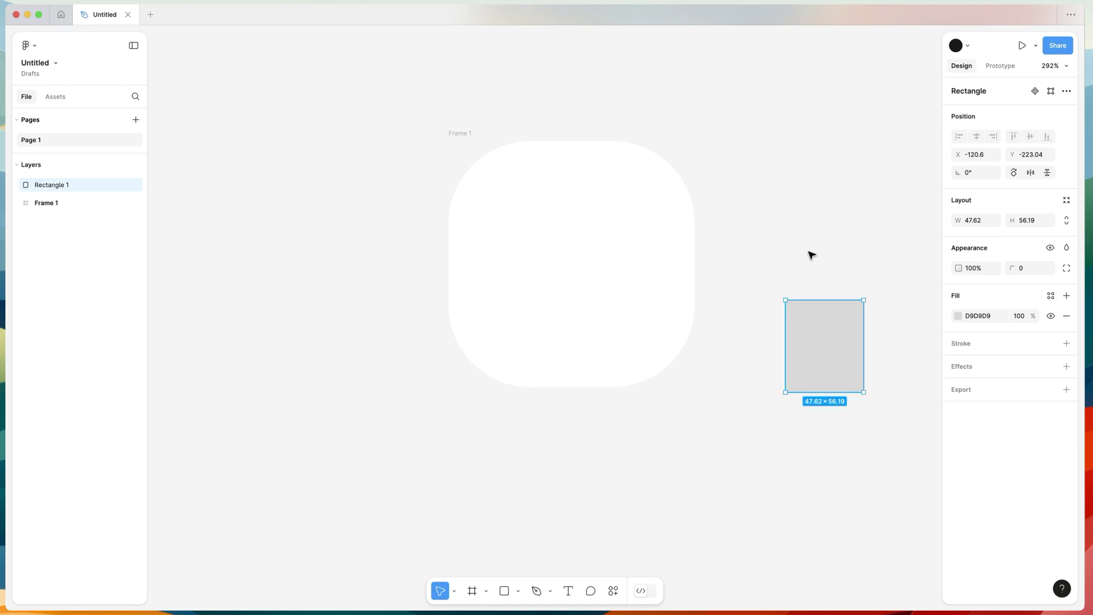
Round only the rectangle's top-left and top-right corners individually, with a radius of 70 each
{"action": "left_click", "coordinate": [1066, 268]}
{"action": "left_click_drag", "start_coordinate": [848, 464], "coordinate": [762, 484]}
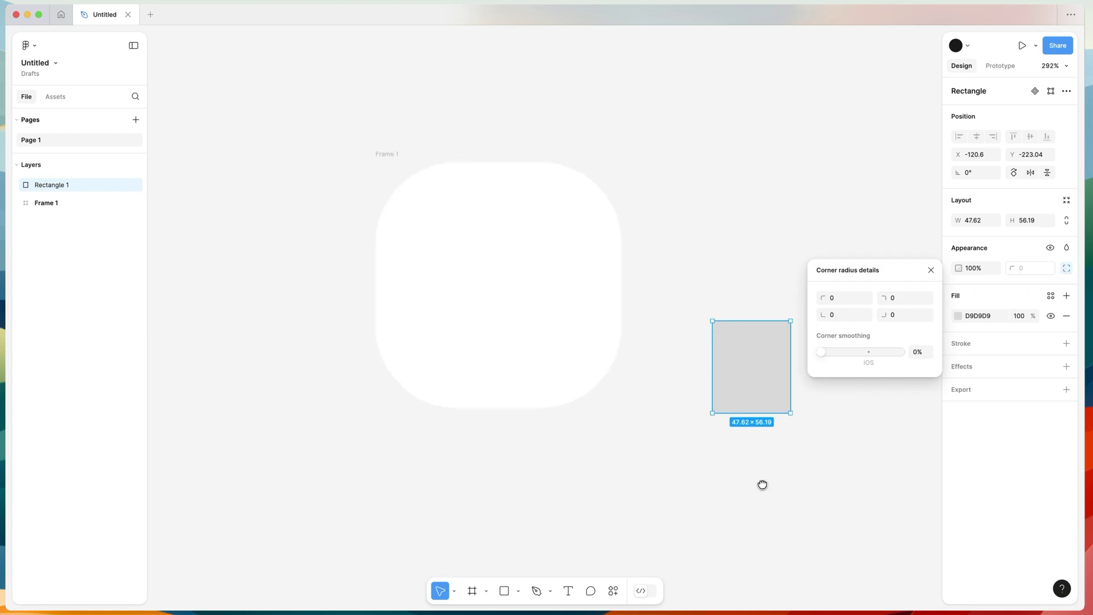
{"action": "left_click", "coordinate": [844, 298]}
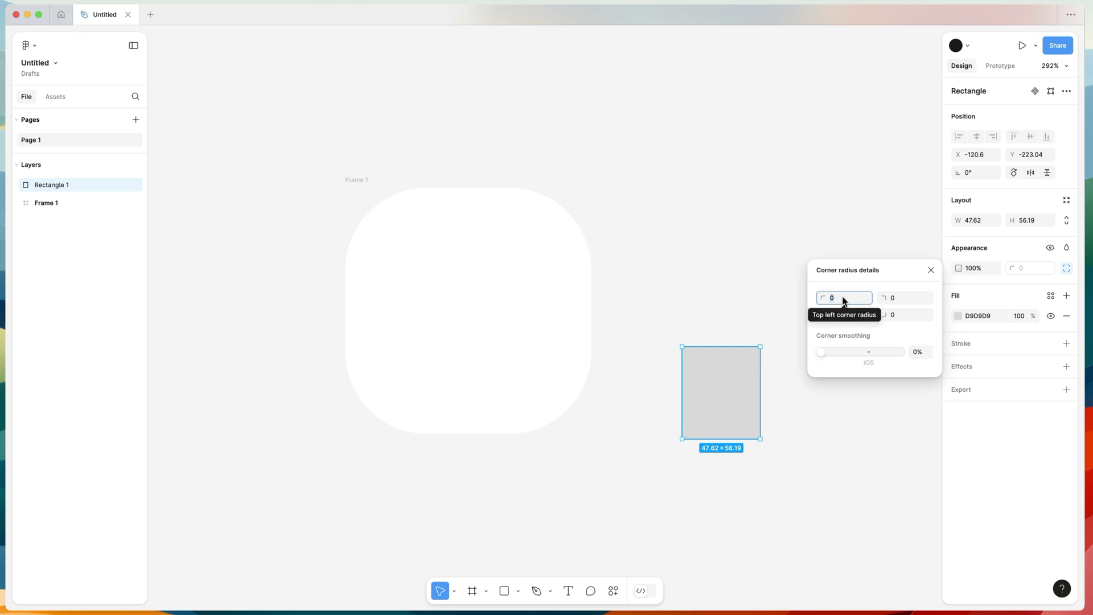
{"action": "type", "text": "50"}
{"action": "key", "text": "Return"}
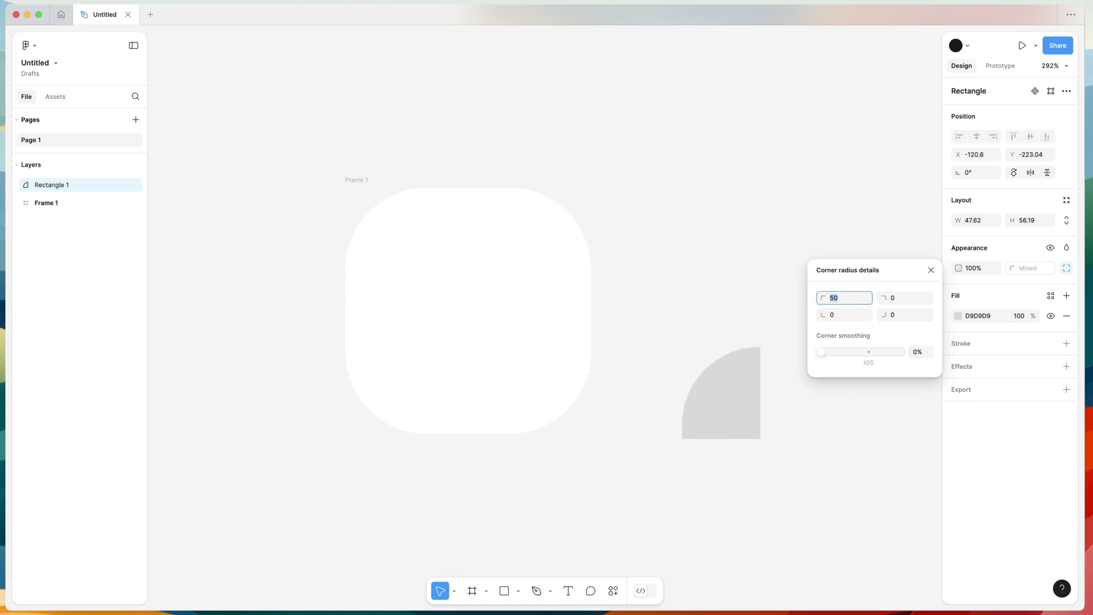
{"action": "left_click", "coordinate": [905, 297]}
{"action": "type", "text": "50"}
{"action": "key", "text": "Return"}
{"action": "key", "text": "shift+Up"}
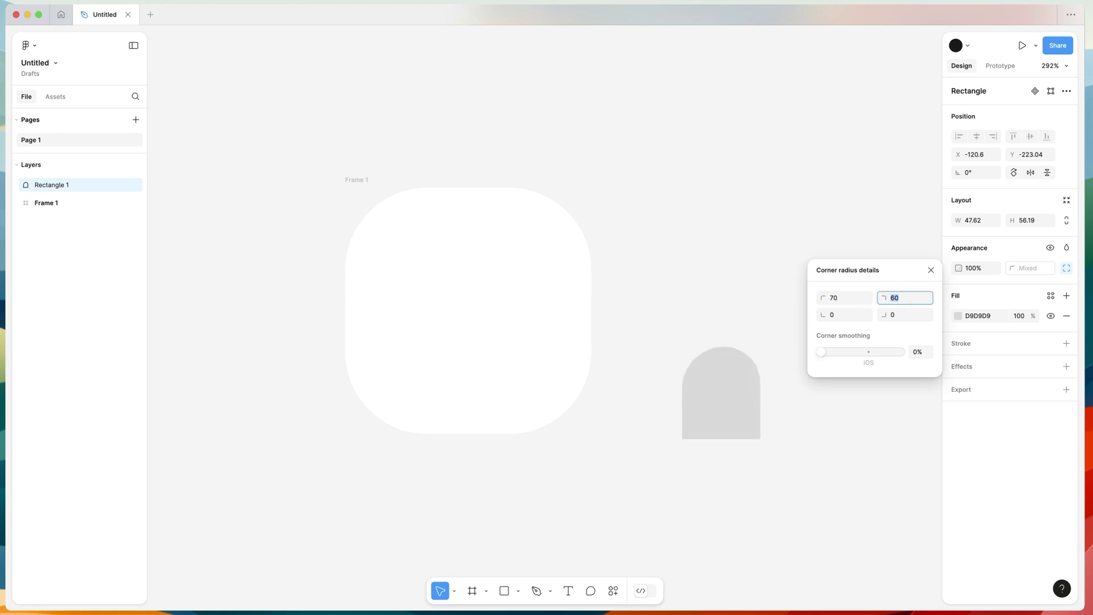
Set the rectangle's bottom-left corner radius to 70
{"action": "left_click", "coordinate": [855, 317]}
{"action": "key", "text": "shift+Up"}
{"action": "key", "text": "shift+Up"}
{"action": "key", "text": "shift+Up"}
{"action": "key", "text": "shift+Up"}
{"action": "key", "text": "shift+Up"}
{"action": "key", "text": "shift+Up"}
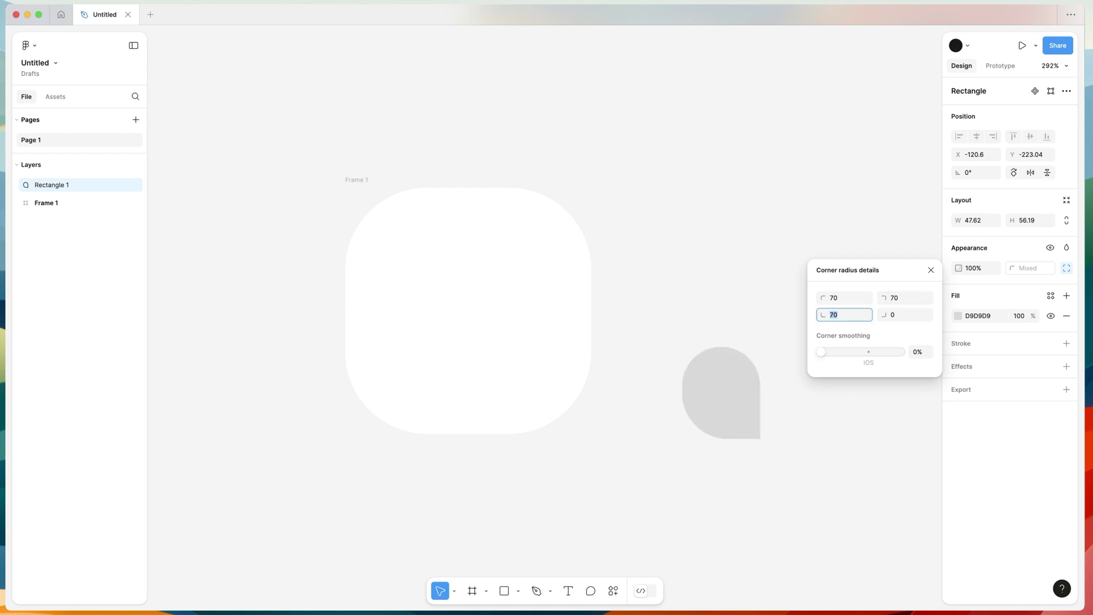
Reshape the rectangle to about 32 high and set its top-left, top-right and bottom-left corner radii to 30
{"action": "left_click", "coordinate": [749, 419]}
{"action": "left_click_drag", "start_coordinate": [749, 420], "coordinate": [700, 265]}
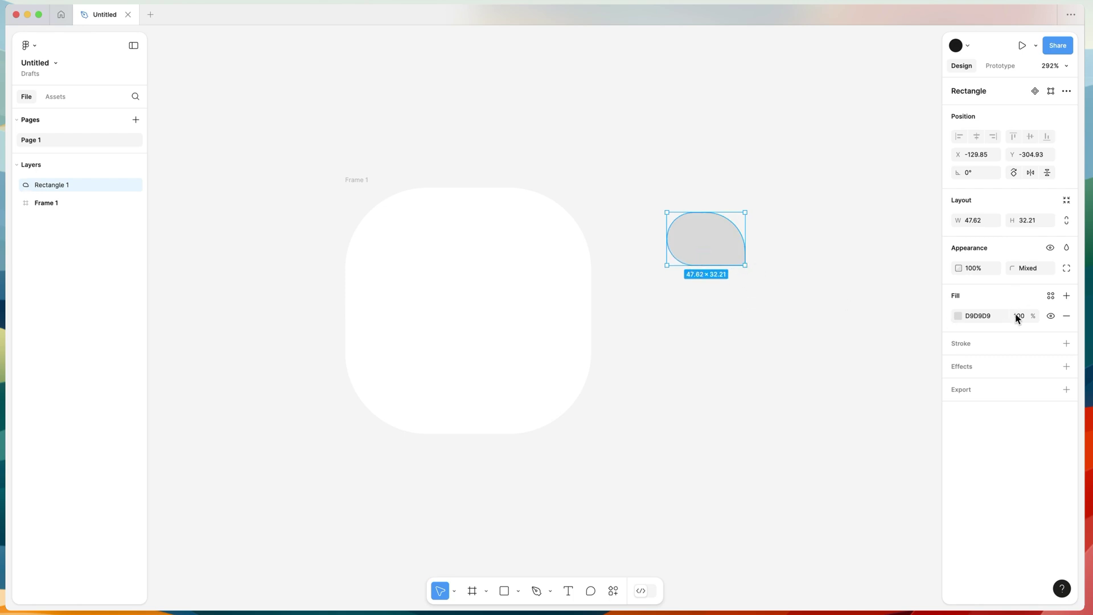
{"action": "left_click", "coordinate": [1067, 268]}
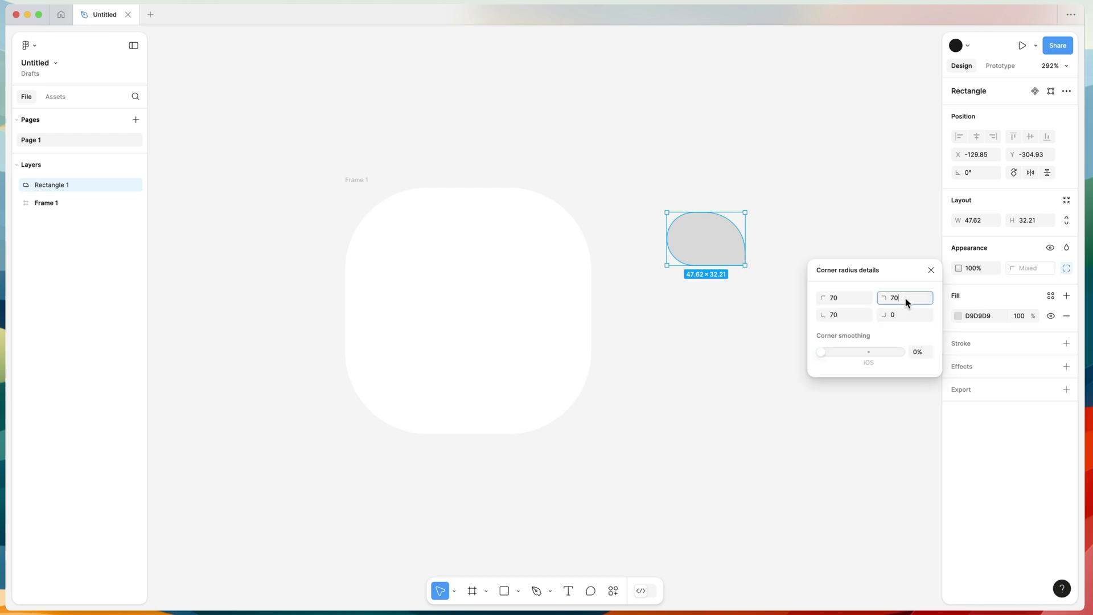
{"action": "type", "text": "30"}
{"action": "left_click", "coordinate": [847, 301]}
{"action": "type", "text": "30"}
{"action": "left_click", "coordinate": [846, 316]}
{"action": "type", "text": "0"}
{"action": "left_click", "coordinate": [782, 256]}
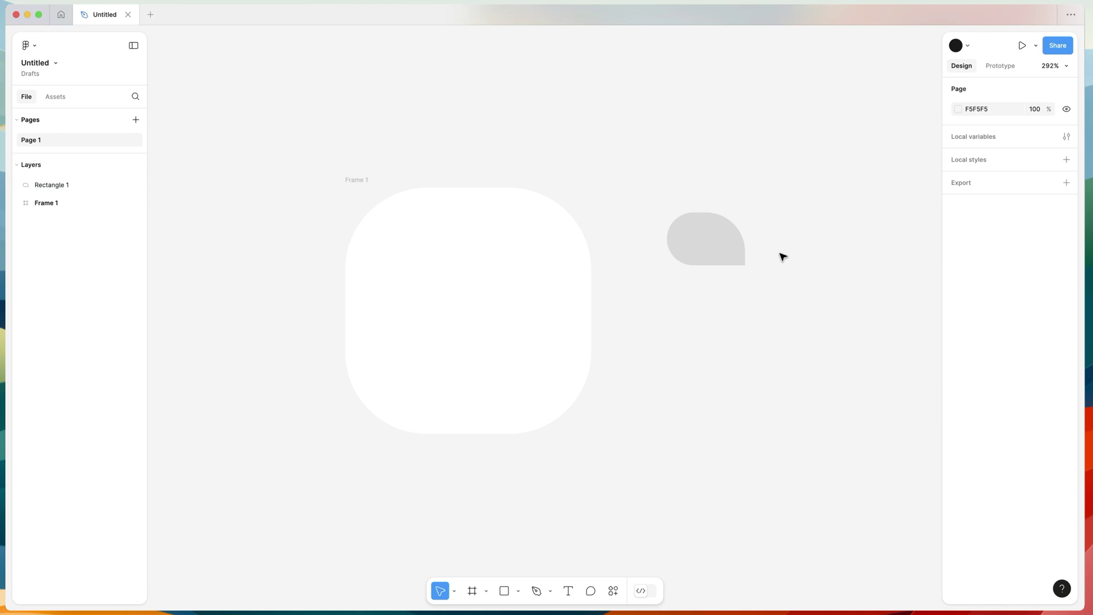
Stretch the rectangle to about 140 wide and open its individual corner radius details
{"action": "left_click", "coordinate": [741, 251]}
{"action": "left_click_drag", "start_coordinate": [743, 245], "coordinate": [898, 242]}
{"action": "left_click", "coordinate": [820, 176]}
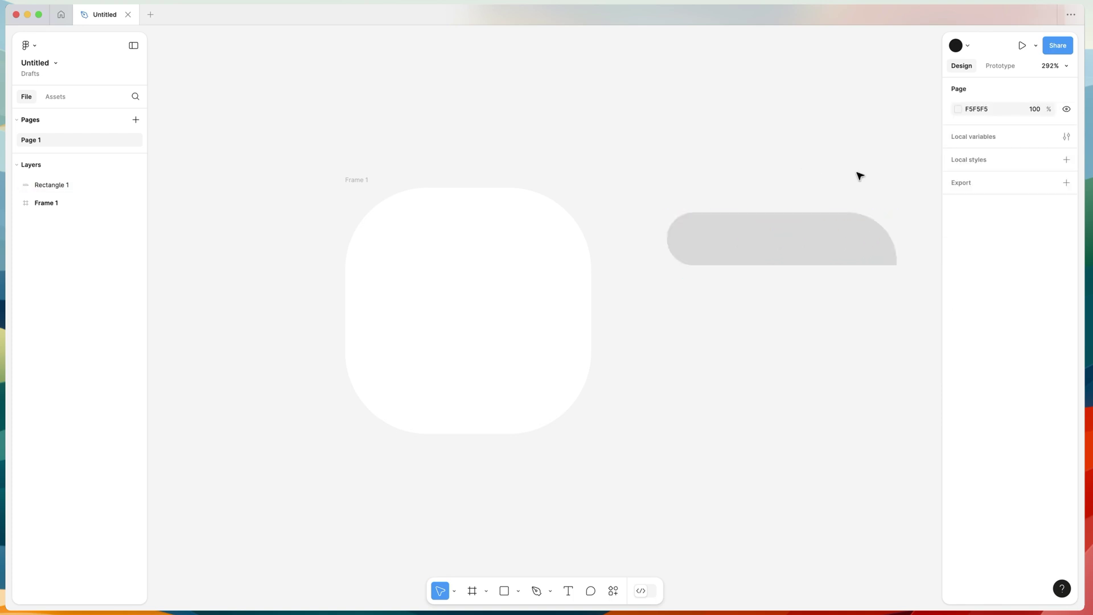
{"action": "left_click", "coordinate": [829, 239]}
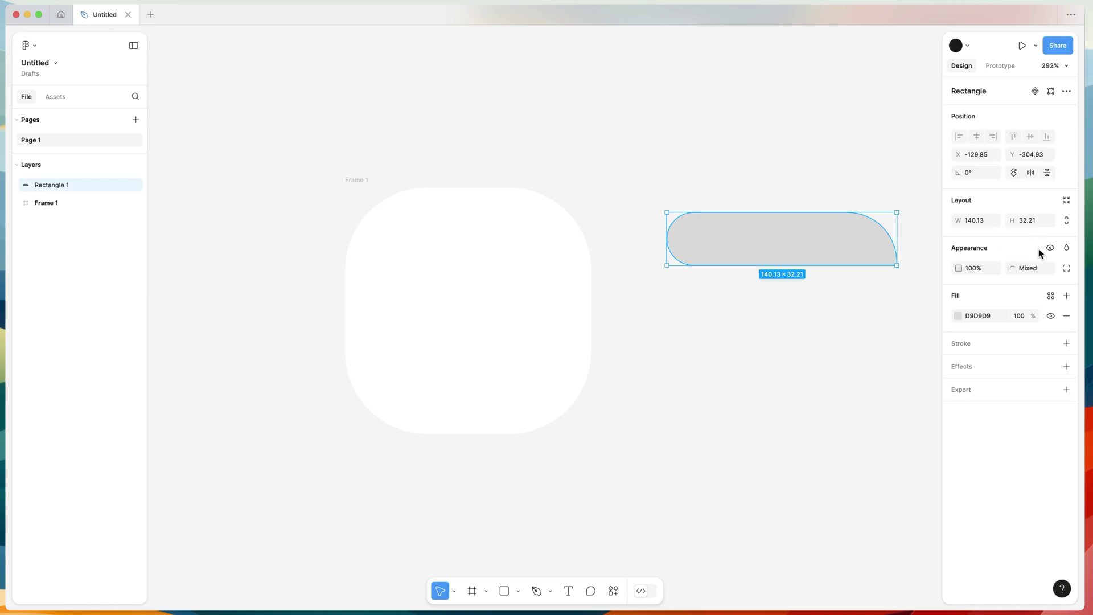
{"action": "left_click", "coordinate": [1066, 268]}
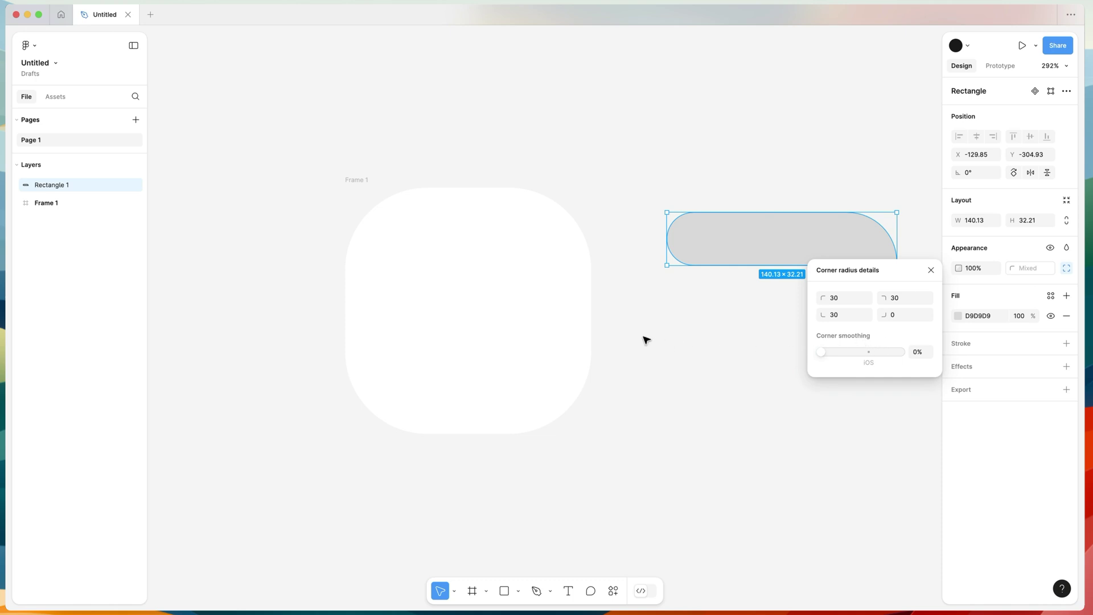
Set the corner radius of Frame 1 to 20 on all corners
{"action": "left_click", "coordinate": [489, 282]}
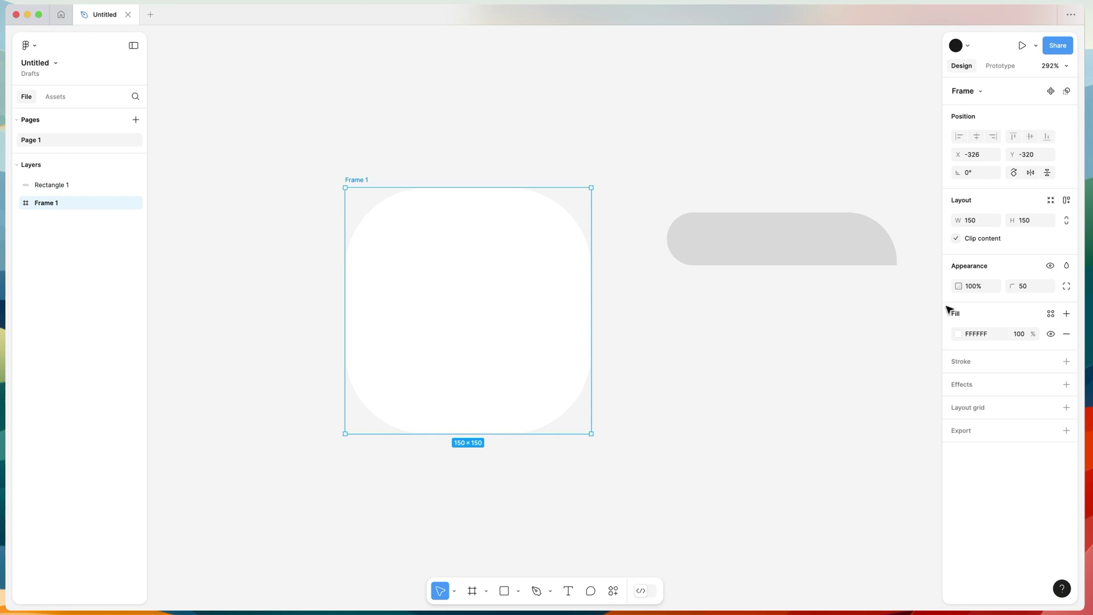
{"action": "left_click", "coordinate": [1066, 286]}
{"action": "scroll", "coordinate": [619, 296], "scroll_direction": "left", "scroll_amount": 5}
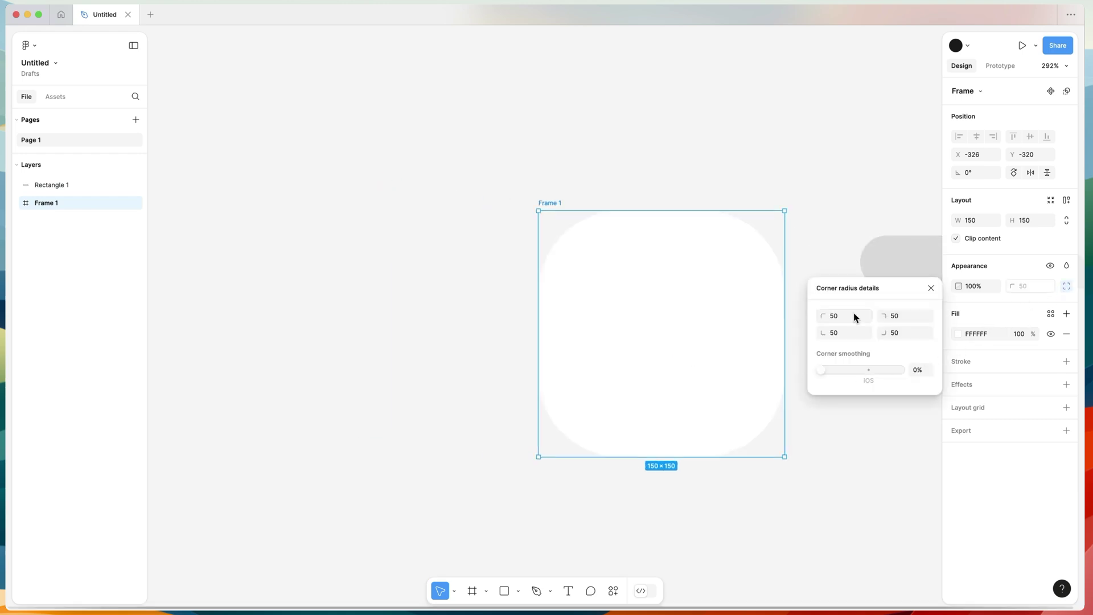
{"action": "left_click", "coordinate": [1036, 291]}
{"action": "type", "text": "20"}
{"action": "key", "text": "Return"}
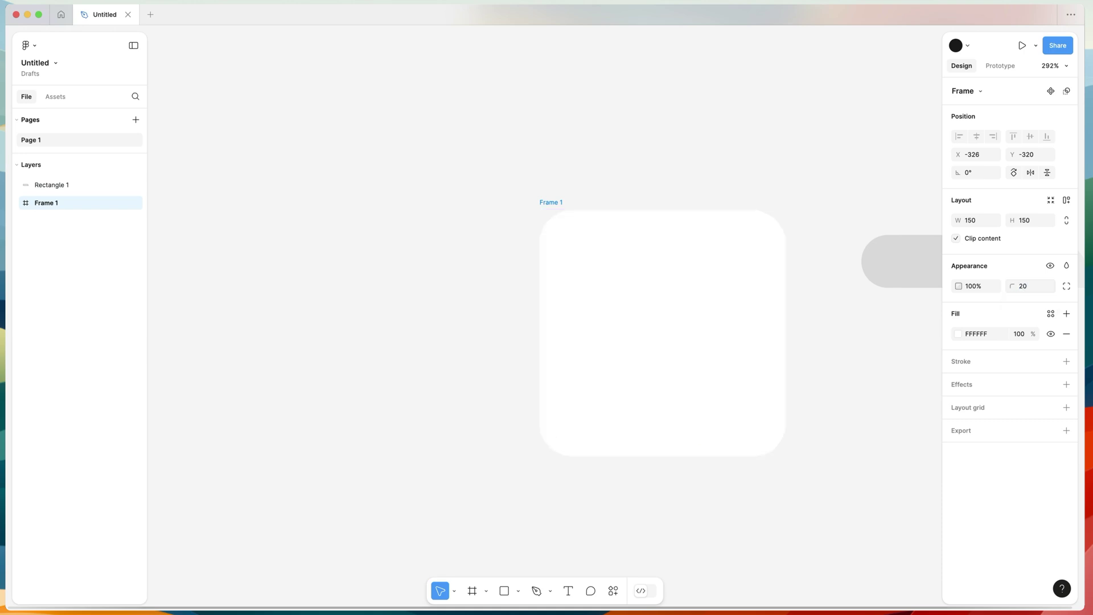
Change the fill of Frame 1 to red F43434
{"action": "left_click", "coordinate": [958, 334]}
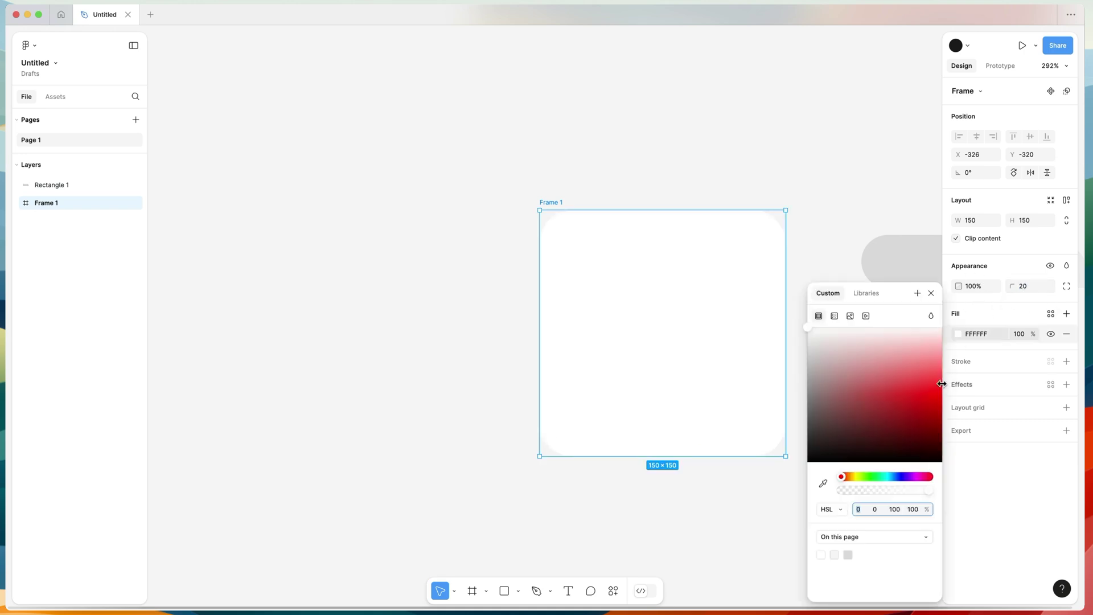
{"action": "left_click", "coordinate": [928, 383]}
{"action": "left_click", "coordinate": [1025, 320]}
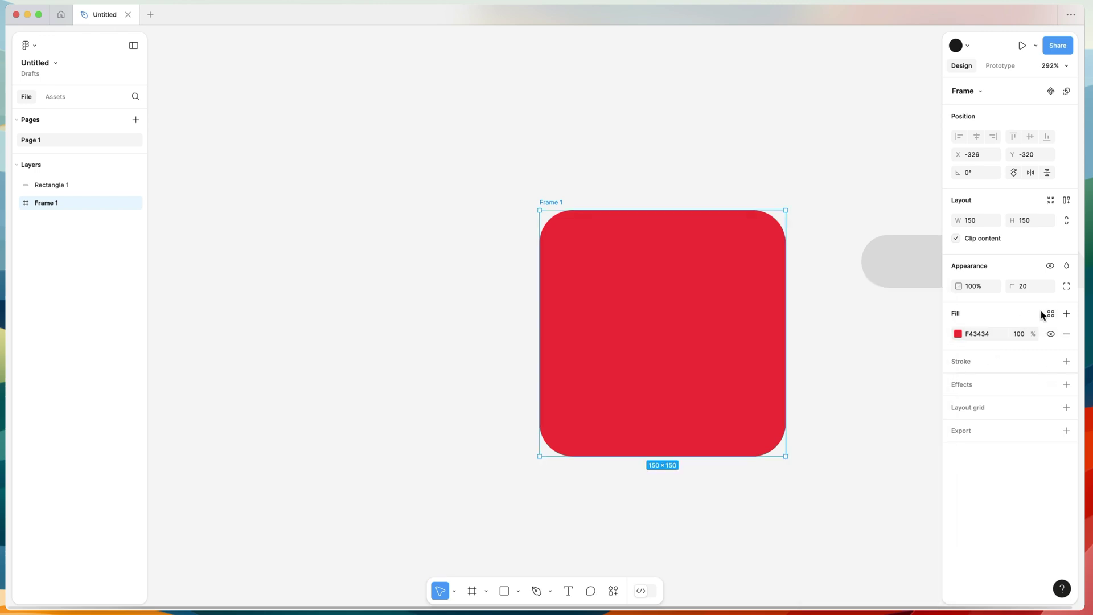
Apply corner smoothing to the red frame, trying 63% and ending at about 43%
{"action": "left_click", "coordinate": [1066, 287]}
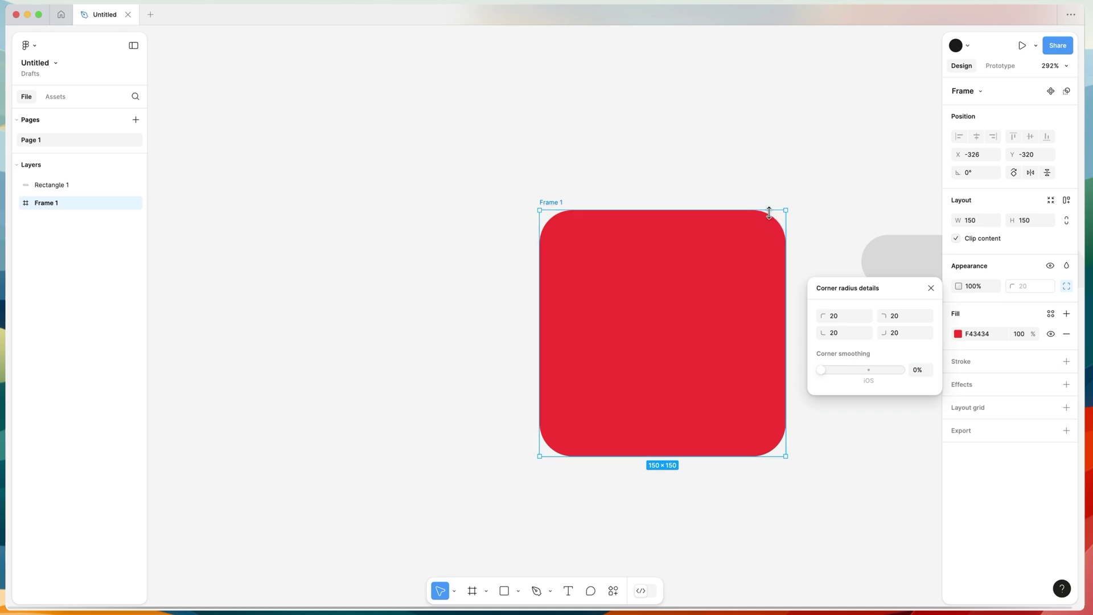
{"action": "left_click_drag", "start_coordinate": [824, 370], "coordinate": [871, 370]}
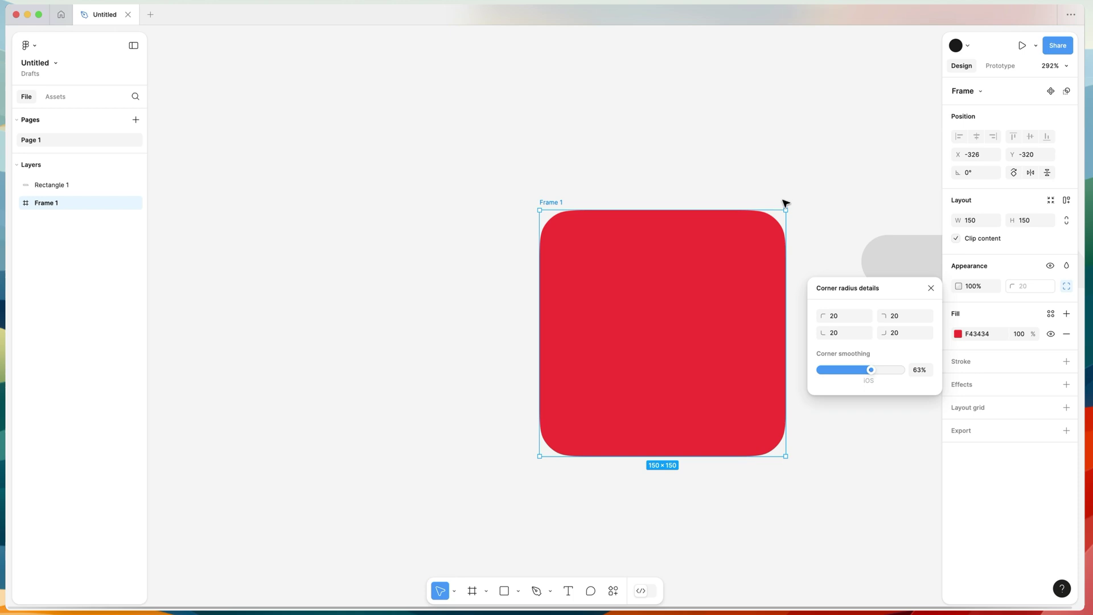
{"action": "scroll", "coordinate": [785, 203], "scroll_direction": "up", "scroll_amount": 10}
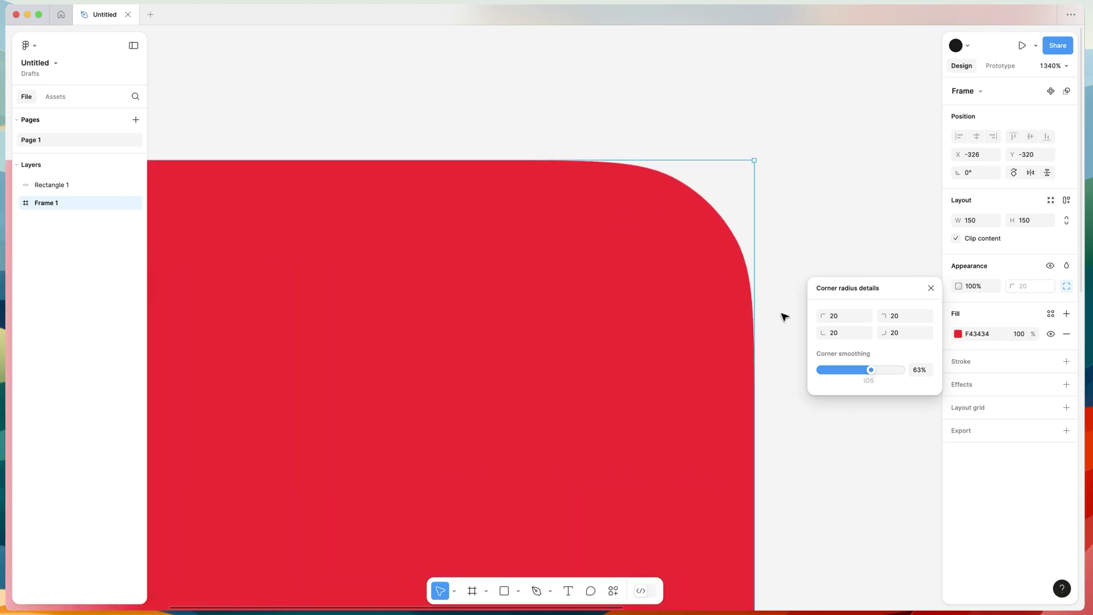
{"action": "mouse_move", "coordinate": [871, 369]}
{"action": "left_mouse_down"}
{"action": "mouse_move", "coordinate": [823, 369]}
{"action": "mouse_move", "coordinate": [860, 366]}
{"action": "left_mouse_up"}
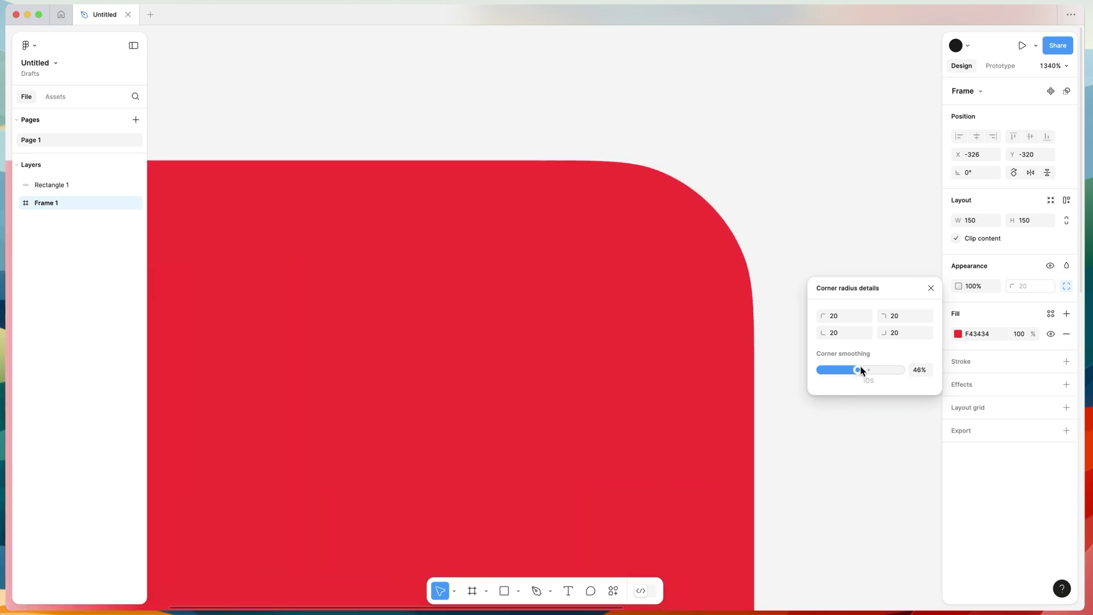
{"action": "scroll", "coordinate": [778, 243], "scroll_direction": "up", "scroll_amount": 2}
{"action": "scroll", "coordinate": [778, 244], "scroll_direction": "up", "scroll_amount": 5}
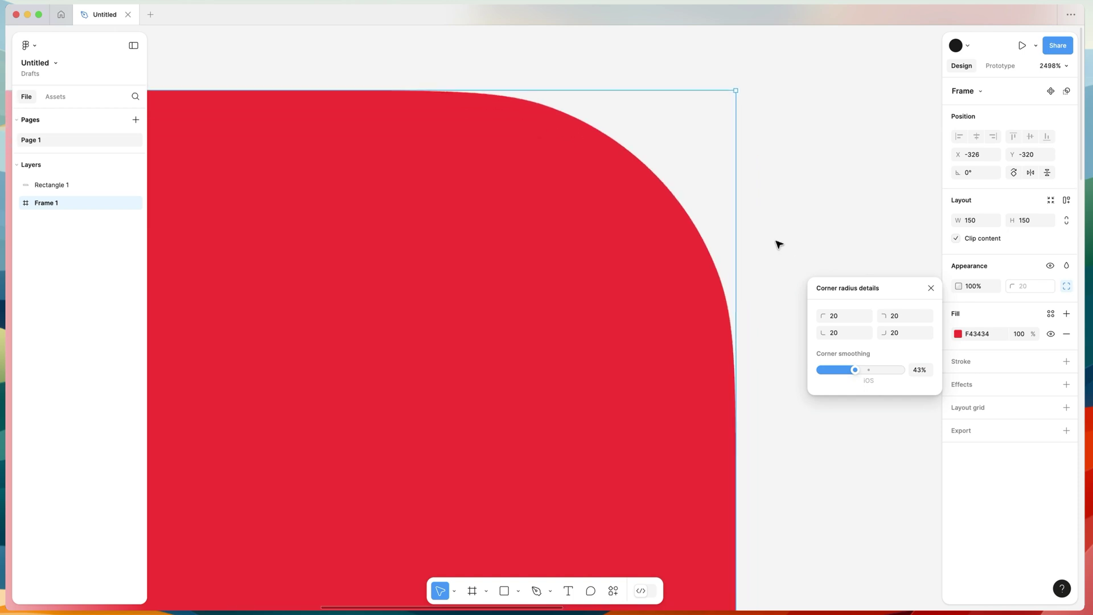
Try 0% corner smoothing on the red frame and settle on 60%, the iOS mark
{"action": "scroll", "coordinate": [778, 243], "scroll_direction": "down", "scroll_amount": 2}
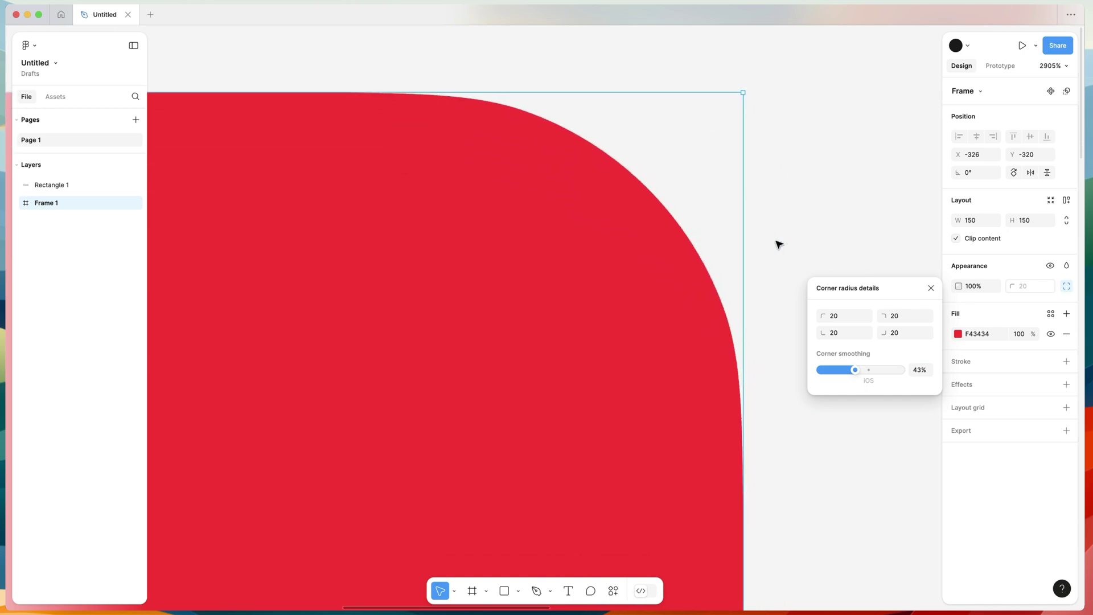
{"action": "left_click_drag", "start_coordinate": [848, 373], "coordinate": [816, 371]}
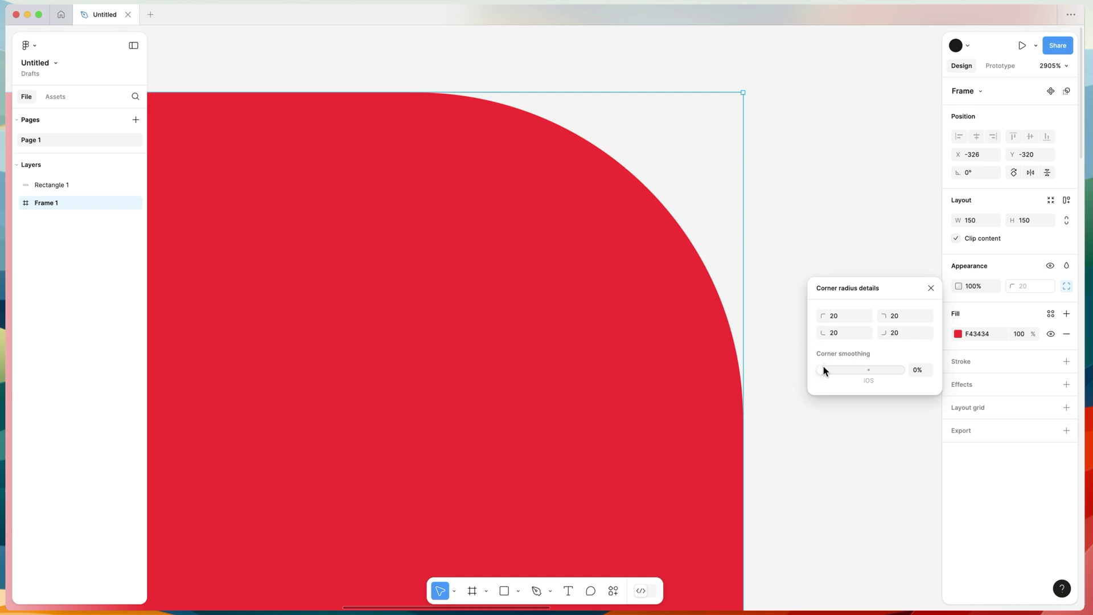
{"action": "left_click_drag", "start_coordinate": [823, 368], "coordinate": [867, 371]}
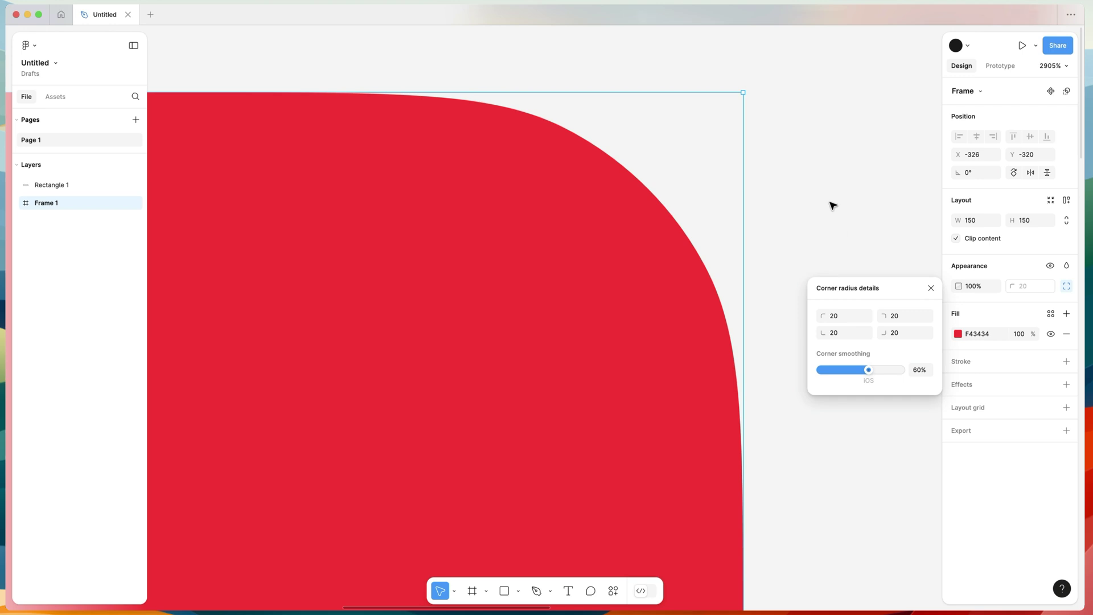
{"action": "scroll", "coordinate": [832, 205], "scroll_direction": "down", "scroll_amount": 10}
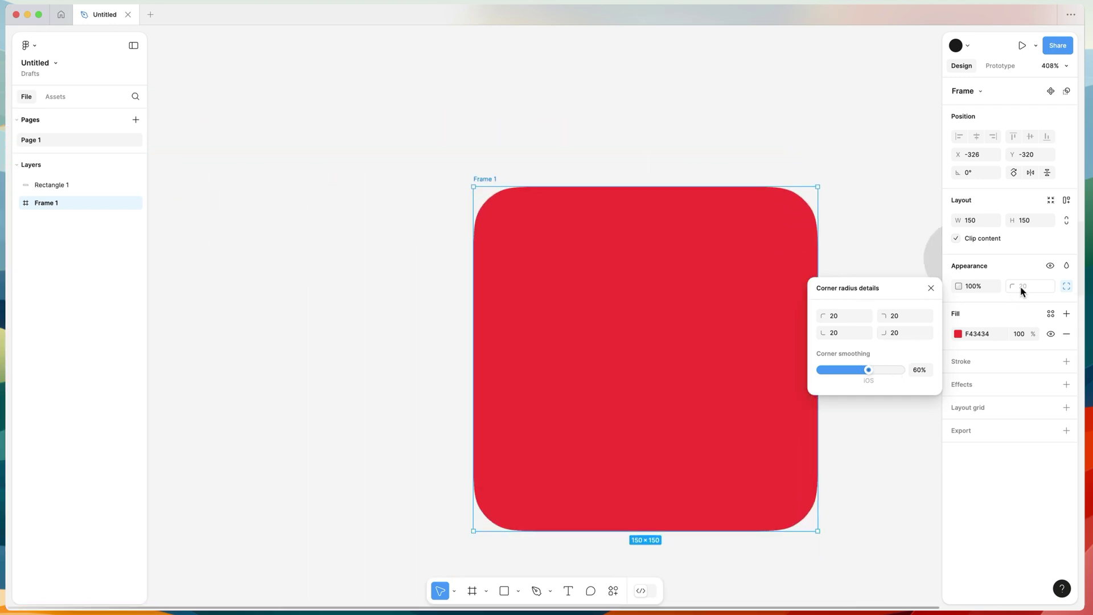
Set the corner radius of Frame 1 to 40 on all corners with 60% corner smoothing
{"action": "left_click", "coordinate": [1036, 285]}
{"action": "type", "text": "40"}
{"action": "key", "text": "Return"}
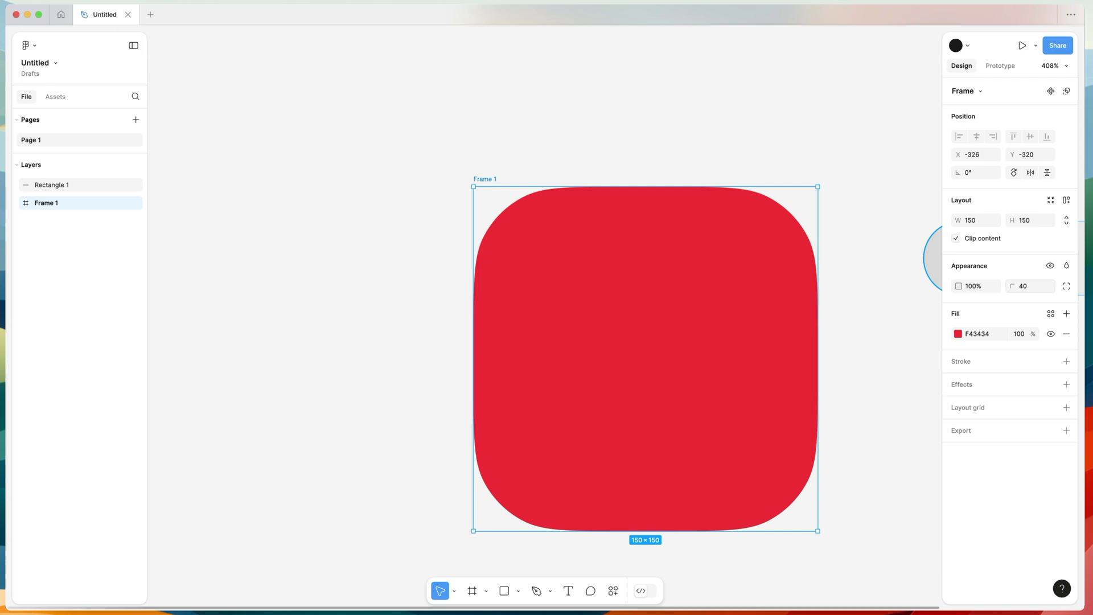
{"action": "left_click", "coordinate": [1065, 286]}
{"action": "mouse_move", "coordinate": [877, 375]}
{"action": "left_mouse_down"}
{"action": "mouse_move", "coordinate": [808, 371]}
{"action": "mouse_move", "coordinate": [896, 371]}
{"action": "mouse_move", "coordinate": [869, 370]}
{"action": "left_mouse_up"}
{"action": "key", "text": "super+minus"}
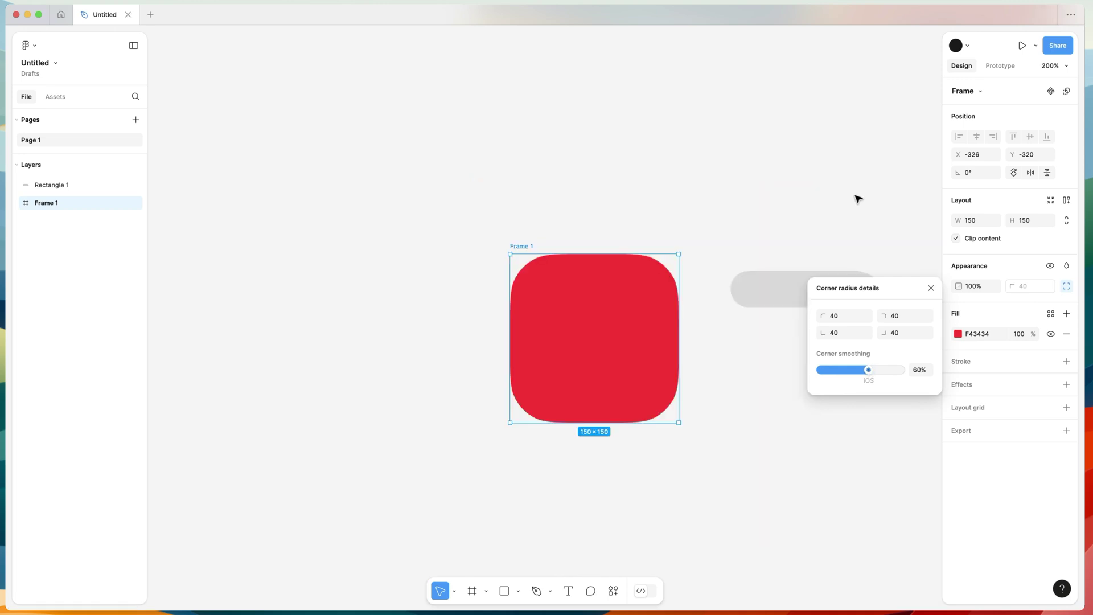
Vary the red frame's corner smoothing through about 57% and 0%, ending at about 34%
{"action": "left_click", "coordinate": [763, 212]}
{"action": "key", "text": "super+equal"}
{"action": "scroll", "coordinate": [664, 90], "scroll_direction": "right", "scroll_amount": 3}
{"action": "scroll", "coordinate": [664, 90], "scroll_direction": "down", "scroll_amount": 2}
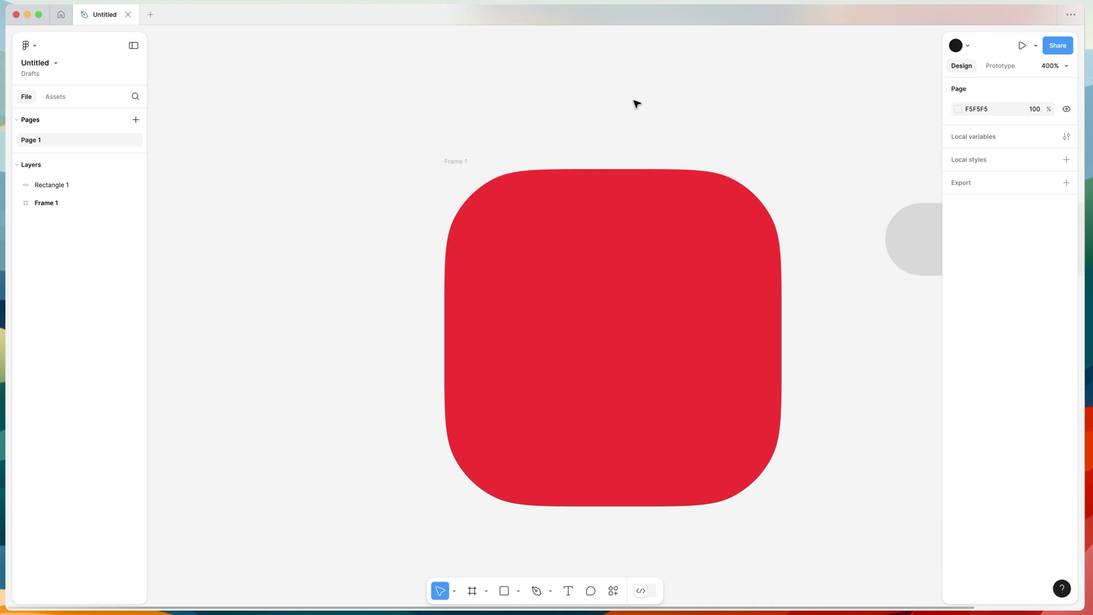
{"action": "left_click", "coordinate": [619, 204]}
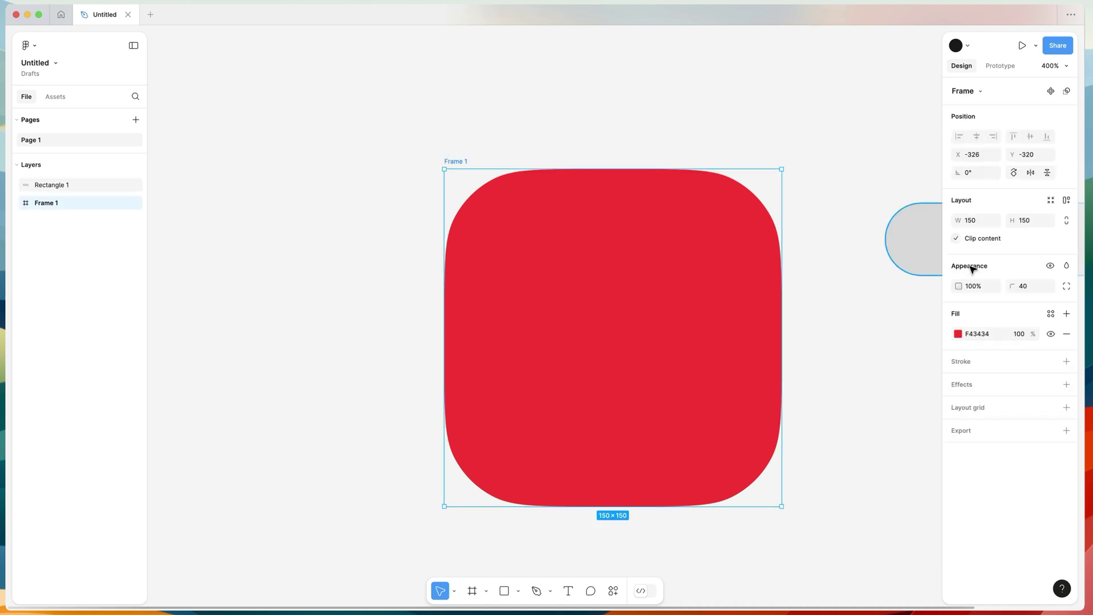
{"action": "left_click", "coordinate": [1067, 285]}
{"action": "mouse_move", "coordinate": [867, 371]}
{"action": "left_mouse_down"}
{"action": "mouse_move", "coordinate": [852, 366]}
{"action": "mouse_move", "coordinate": [868, 352]}
{"action": "left_mouse_up"}
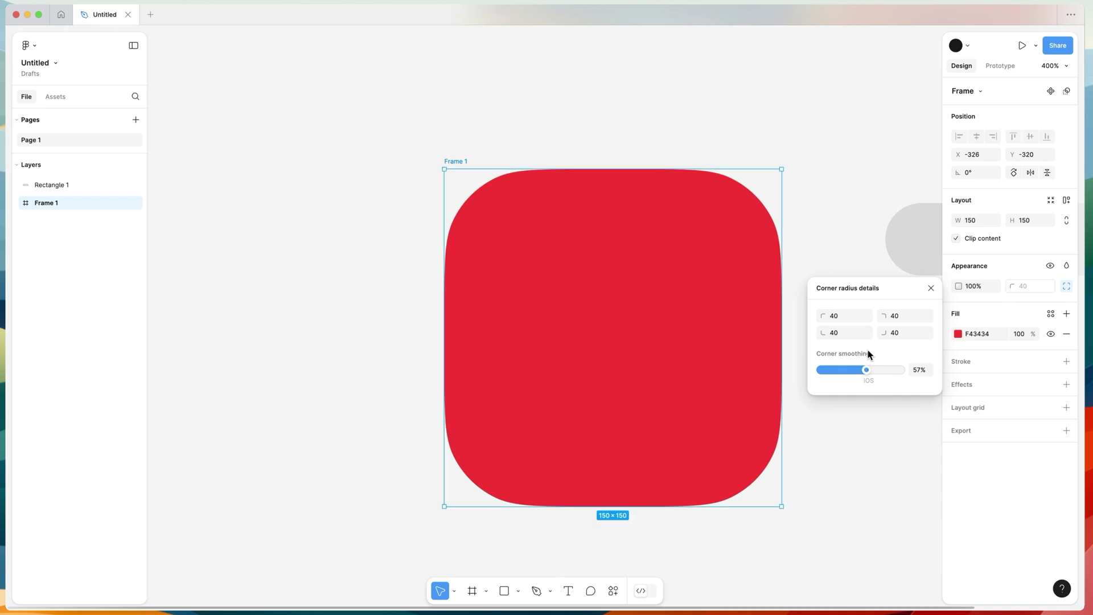
{"action": "left_click_drag", "start_coordinate": [866, 371], "coordinate": [788, 371]}
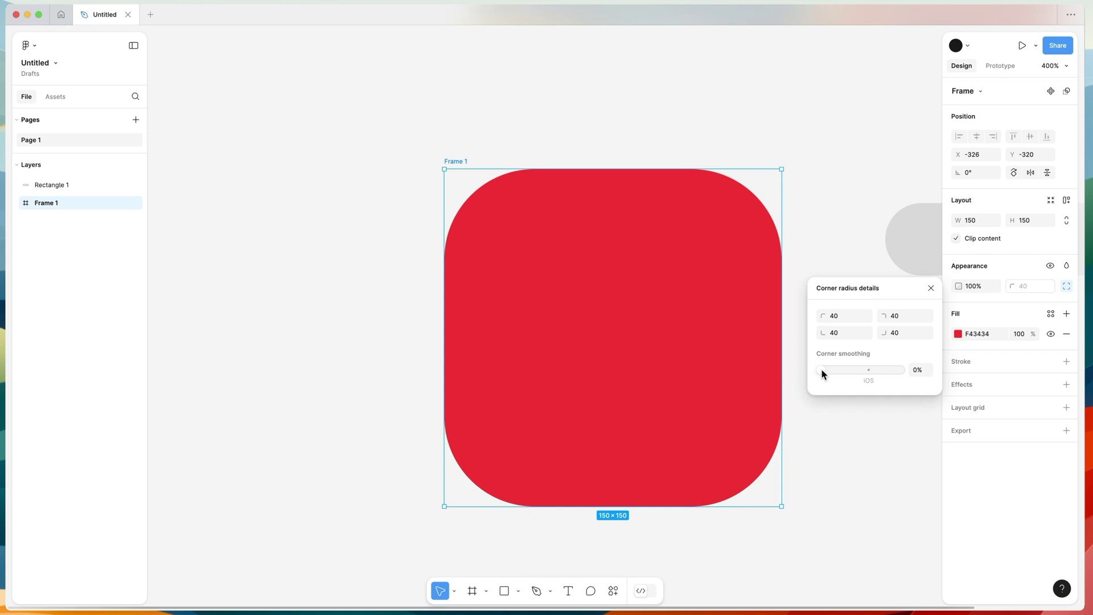
{"action": "left_click_drag", "start_coordinate": [823, 371], "coordinate": [848, 371]}
{"action": "scroll", "coordinate": [761, 199], "scroll_direction": "up", "scroll_amount": 5}
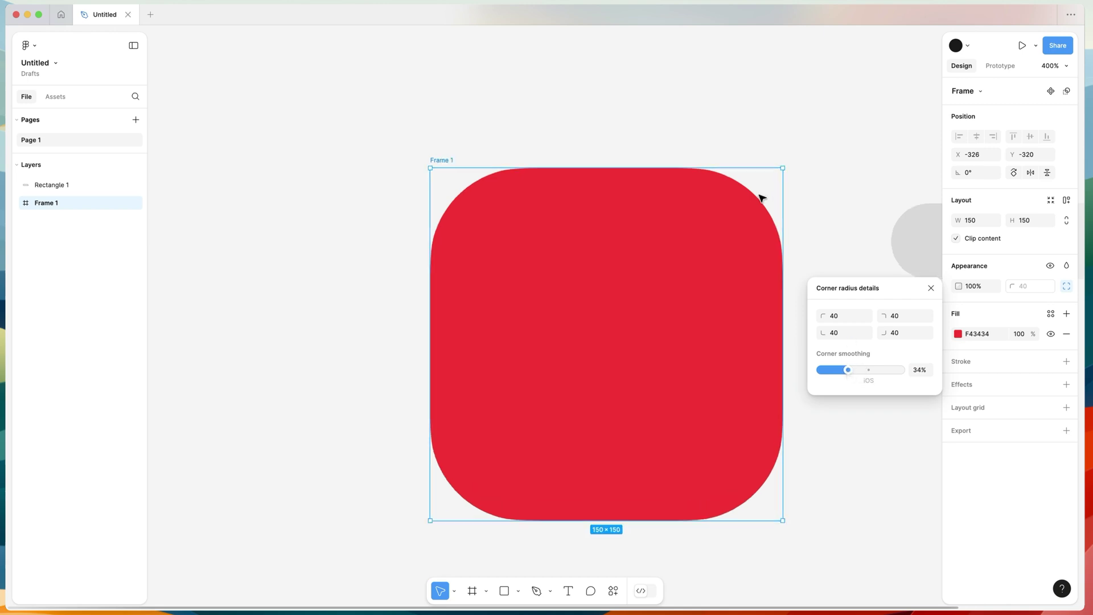
{"action": "scroll", "coordinate": [781, 183], "scroll_direction": "down", "scroll_amount": 2}
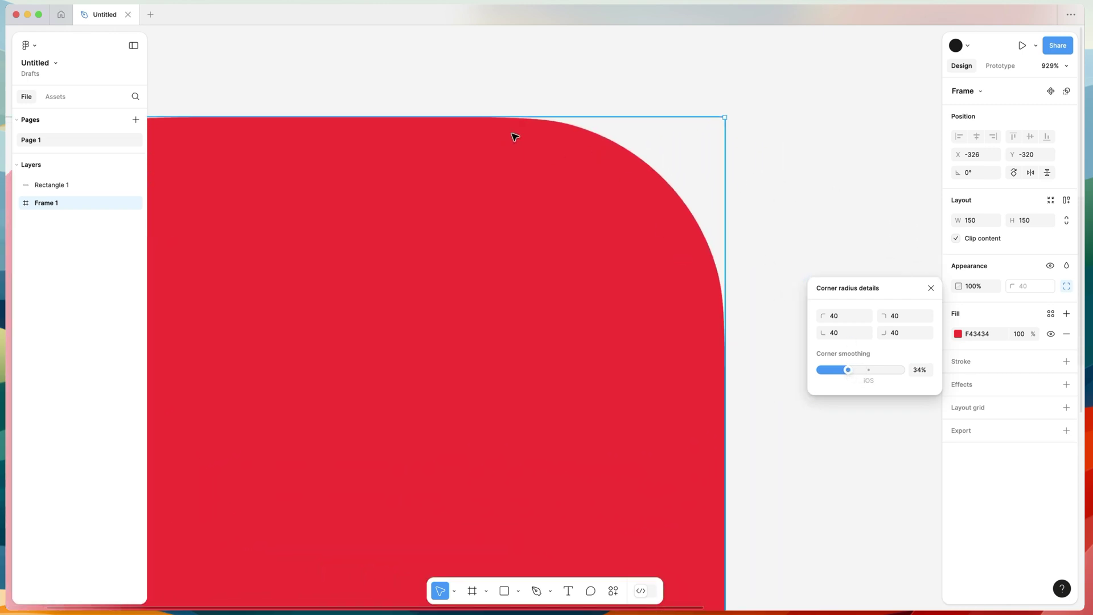
Mark the corner's curve with a vertical line about 6.4 long across the frame's top edge and a copy at 0° rotation across its right edge
{"action": "scroll", "coordinate": [508, 97], "scroll_direction": "up", "scroll_amount": 3}
{"action": "key", "text": "l"}
{"action": "mouse_move", "coordinate": [488, 91]}
{"action": "left_mouse_down"}
{"action": "mouse_move", "coordinate": [488, 132]}
{"action": "mouse_move", "coordinate": [728, 340]}
{"action": "mouse_move", "coordinate": [812, 392]}
{"action": "left_mouse_up"}
{"action": "left_click", "coordinate": [485, 107]}
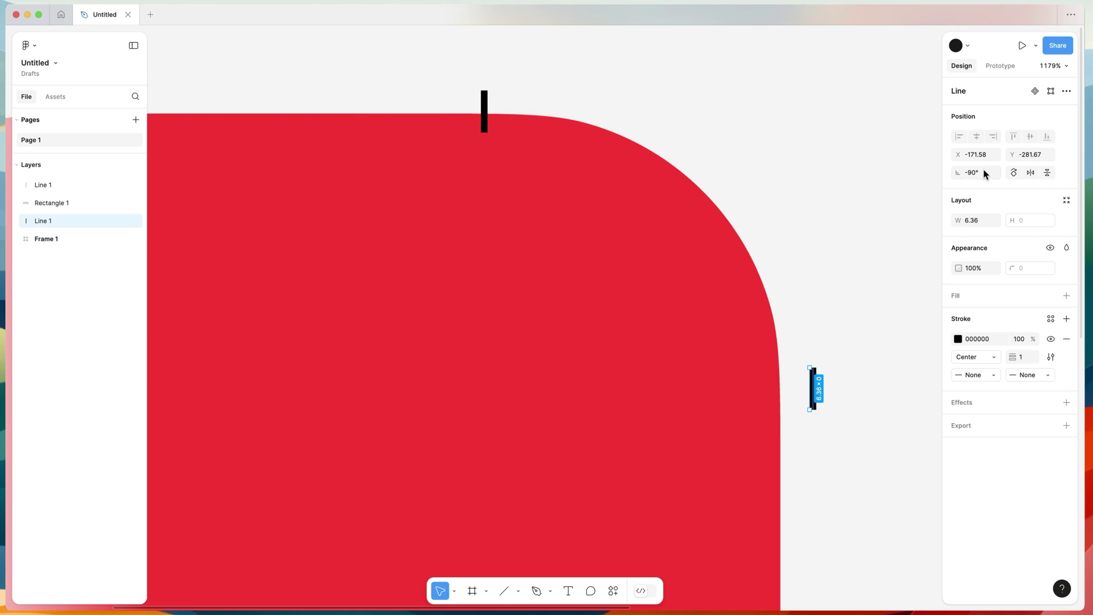
{"action": "type", "text": "0"}
{"action": "key", "text": "Return"}
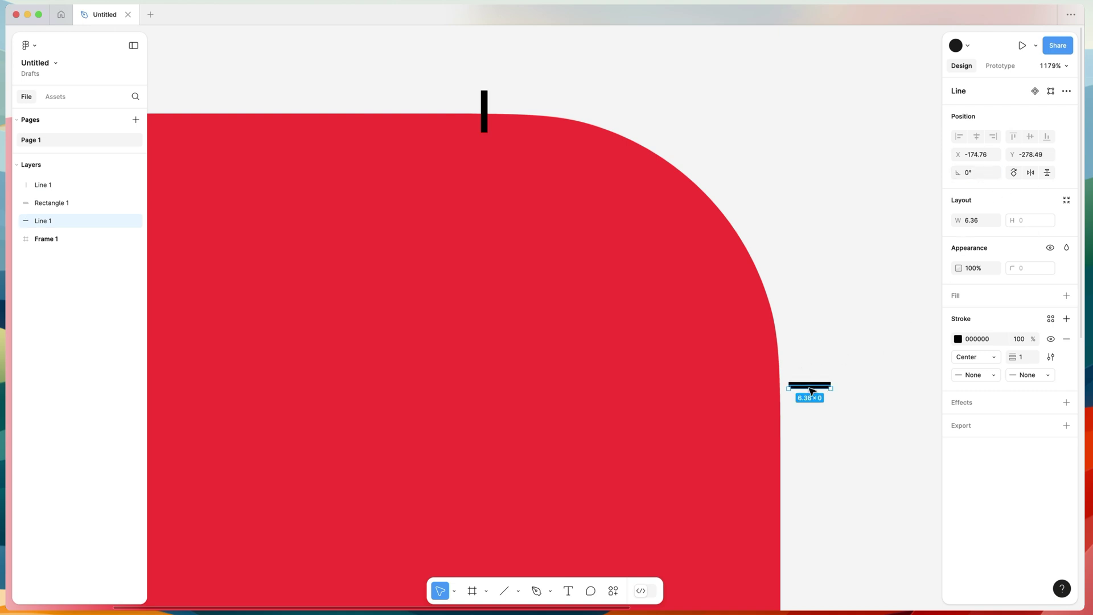
{"action": "mouse_move", "coordinate": [790, 399]}
{"action": "left_mouse_down"}
{"action": "mouse_move", "coordinate": [785, 371]}
{"action": "mouse_move", "coordinate": [796, 390]}
{"action": "left_mouse_up"}
{"action": "left_click", "coordinate": [715, 273]}
{"action": "left_click", "coordinate": [729, 254]}
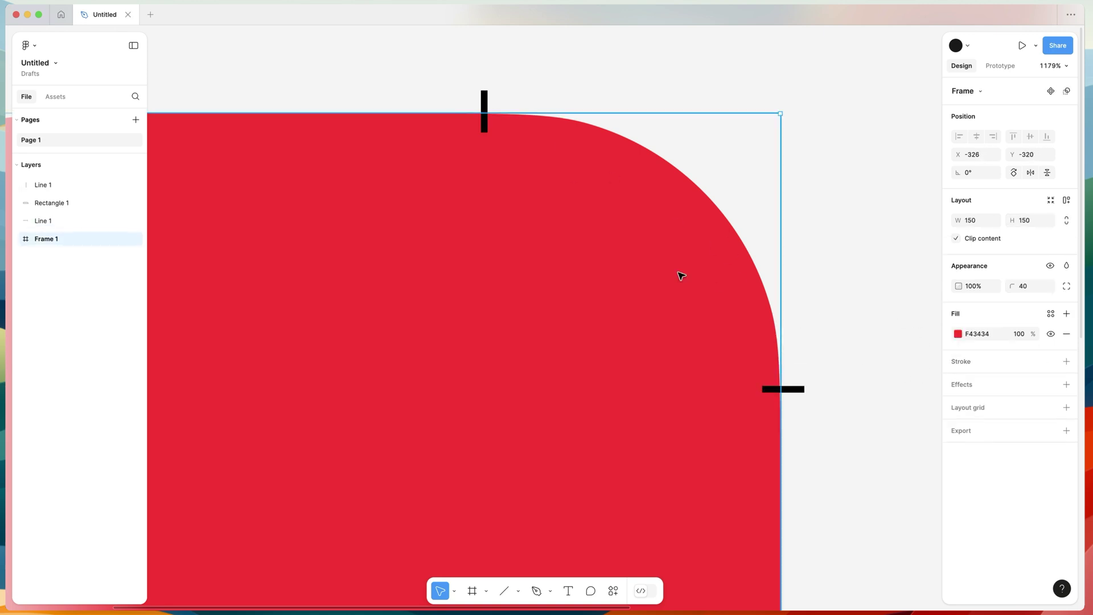
Fine-tune the two line markers to the points where the smoothed corner begins on the frame's right and top edges
{"action": "scroll", "coordinate": [786, 405], "scroll_direction": "up", "scroll_amount": 2}
{"action": "scroll", "coordinate": [788, 405], "scroll_direction": "up", "scroll_amount": 10}
{"action": "left_click_drag", "start_coordinate": [785, 303], "coordinate": [741, 339]}
{"action": "mouse_move", "coordinate": [781, 300]}
{"action": "left_mouse_down"}
{"action": "mouse_move", "coordinate": [783, 153]}
{"action": "mouse_move", "coordinate": [790, 499]}
{"action": "mouse_move", "coordinate": [805, 451]}
{"action": "mouse_move", "coordinate": [772, 347]}
{"action": "left_mouse_up"}
{"action": "left_click", "coordinate": [781, 166]}
{"action": "left_click", "coordinate": [698, 305]}
{"action": "scroll", "coordinate": [773, 346], "scroll_direction": "down", "scroll_amount": 10}
{"action": "scroll", "coordinate": [883, 424], "scroll_direction": "up", "scroll_amount": 5}
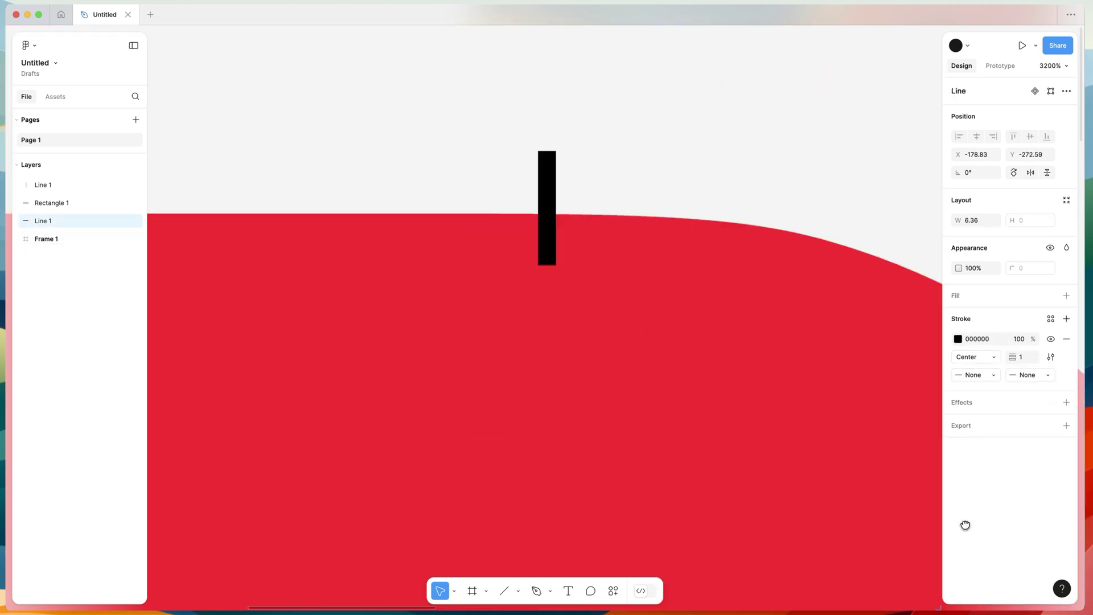
{"action": "scroll", "coordinate": [534, 268], "scroll_direction": "up", "scroll_amount": 10}
{"action": "left_click_drag", "start_coordinate": [761, 196], "coordinate": [647, 188]}
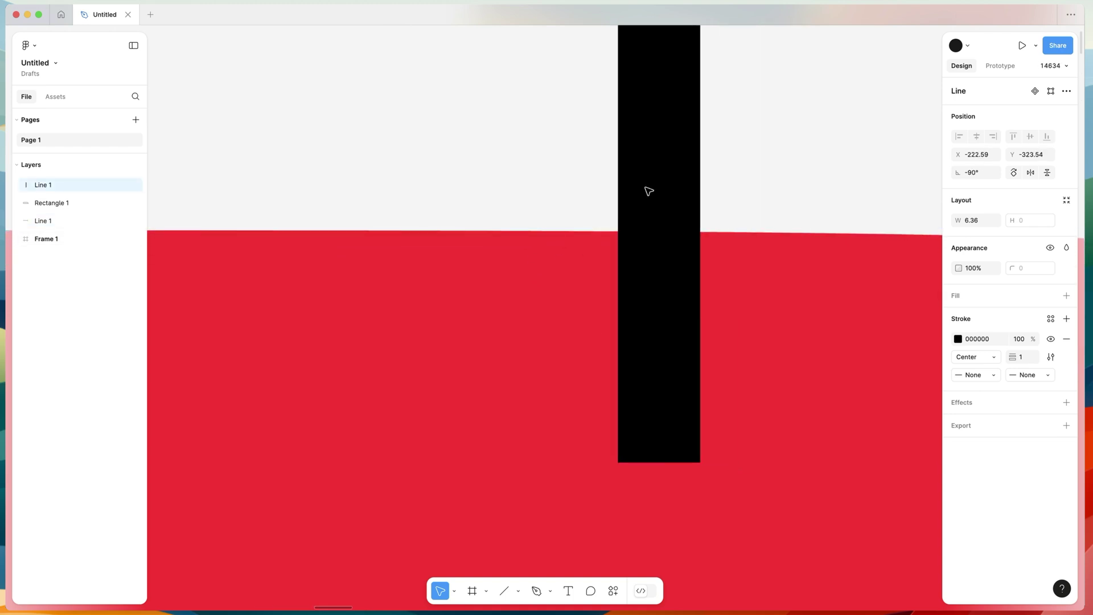
{"action": "left_click", "coordinate": [613, 250]}
{"action": "scroll", "coordinate": [601, 238], "scroll_direction": "up", "scroll_amount": 5}
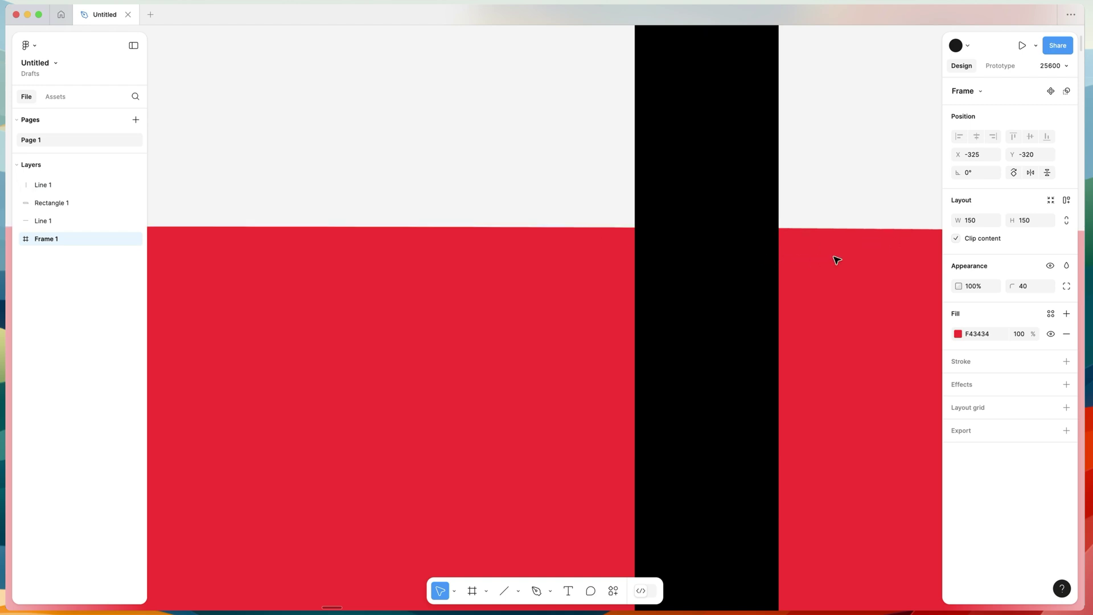
{"action": "scroll", "coordinate": [725, 199], "scroll_direction": "down", "scroll_amount": 10}
{"action": "scroll", "coordinate": [735, 198], "scroll_direction": "down", "scroll_amount": 3}
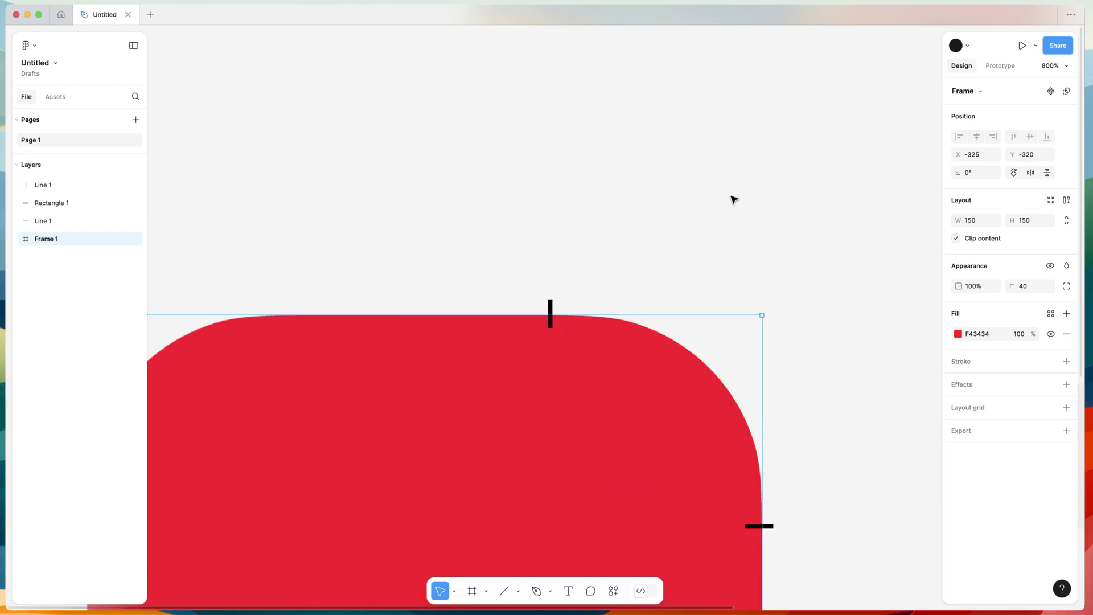
Compare the frame's corner smoothing at 0% and 100% against the line markers, ending at 0%
{"action": "left_click", "coordinate": [724, 222]}
{"action": "scroll", "coordinate": [712, 262], "scroll_direction": "down", "scroll_amount": 3}
{"action": "left_click", "coordinate": [720, 290]}
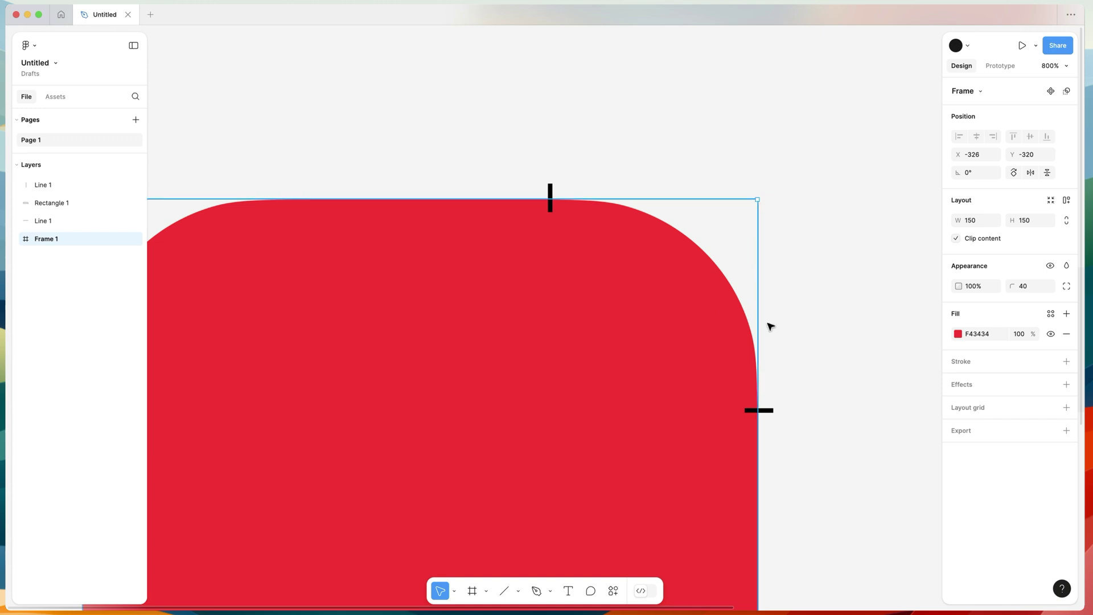
{"action": "left_click", "coordinate": [1067, 286]}
{"action": "left_click_drag", "start_coordinate": [846, 373], "coordinate": [828, 370]}
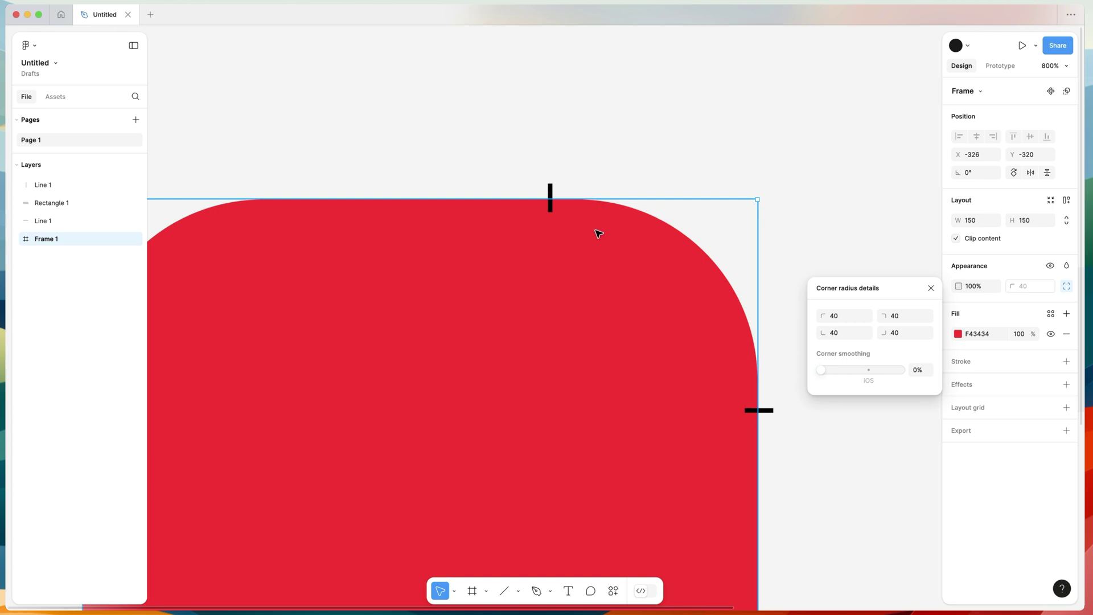
{"action": "left_click_drag", "start_coordinate": [821, 370], "coordinate": [924, 373]}
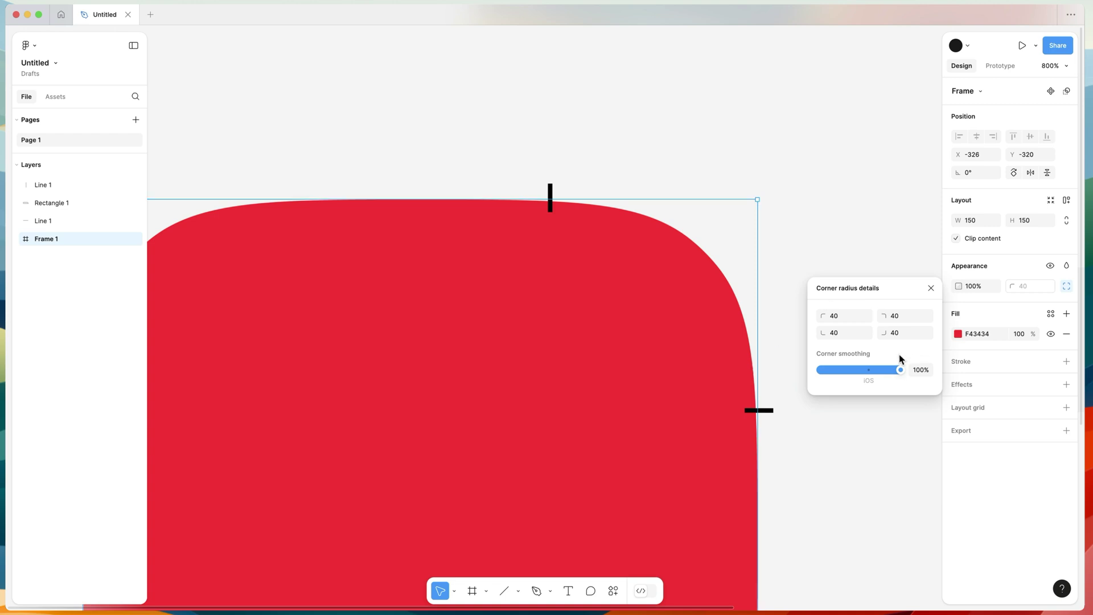
{"action": "left_click_drag", "start_coordinate": [901, 373], "coordinate": [693, 353]}
Move the vertical line marker along the frame's top edge to where the unsmoothed corner curve begins
{"action": "scroll", "coordinate": [583, 209], "scroll_direction": "up", "scroll_amount": 10}
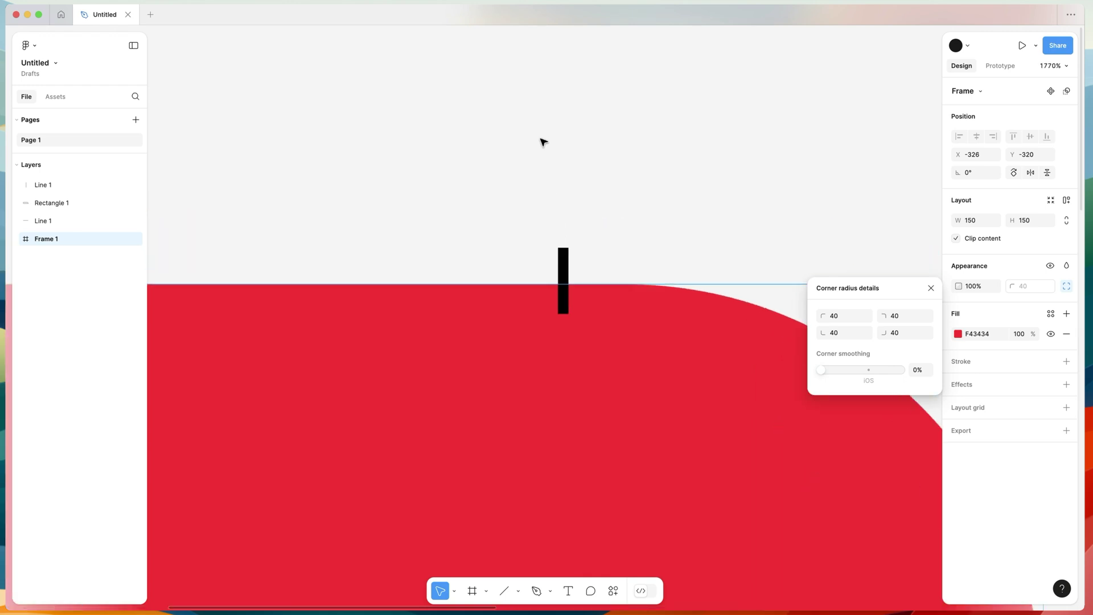
{"action": "left_click_drag", "start_coordinate": [418, 183], "coordinate": [655, 213]}
{"action": "scroll", "coordinate": [721, 251], "scroll_direction": "down", "scroll_amount": 10}
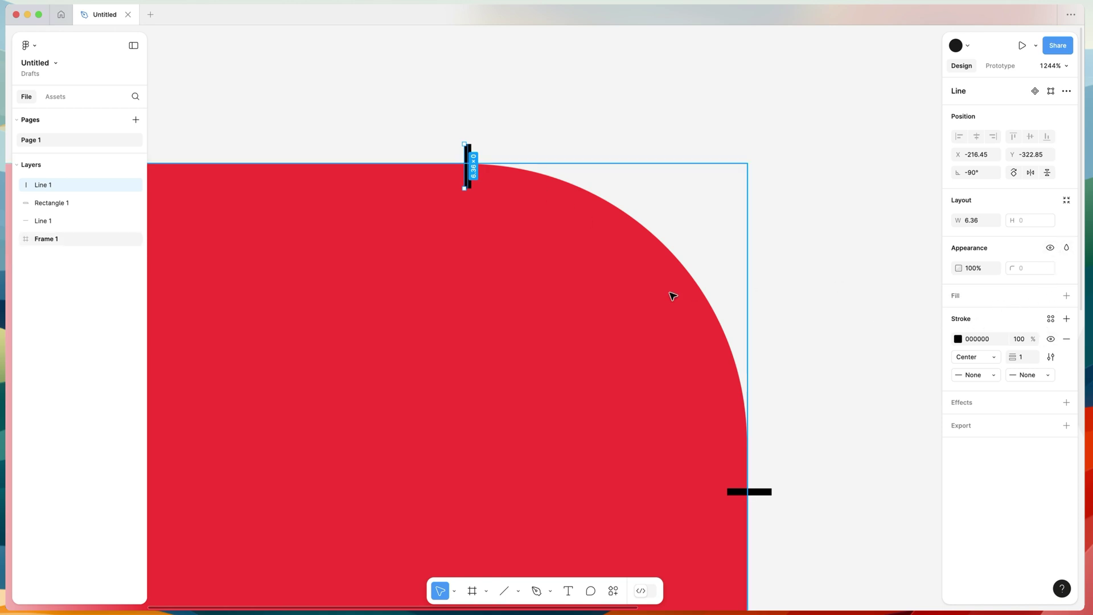
Raise the frame's corner smoothing to about 64% and compare the curve with the line markers
{"action": "left_click", "coordinate": [575, 300]}
{"action": "left_click", "coordinate": [1066, 285]}
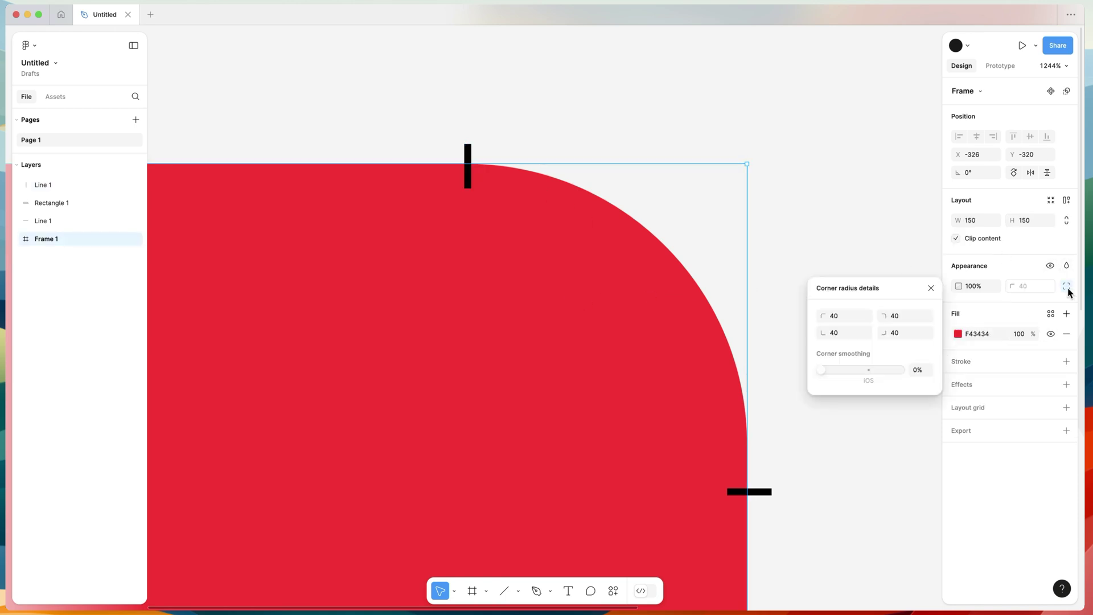
{"action": "left_click", "coordinate": [871, 371]}
{"action": "scroll", "coordinate": [605, 293], "scroll_direction": "down", "scroll_amount": 5}
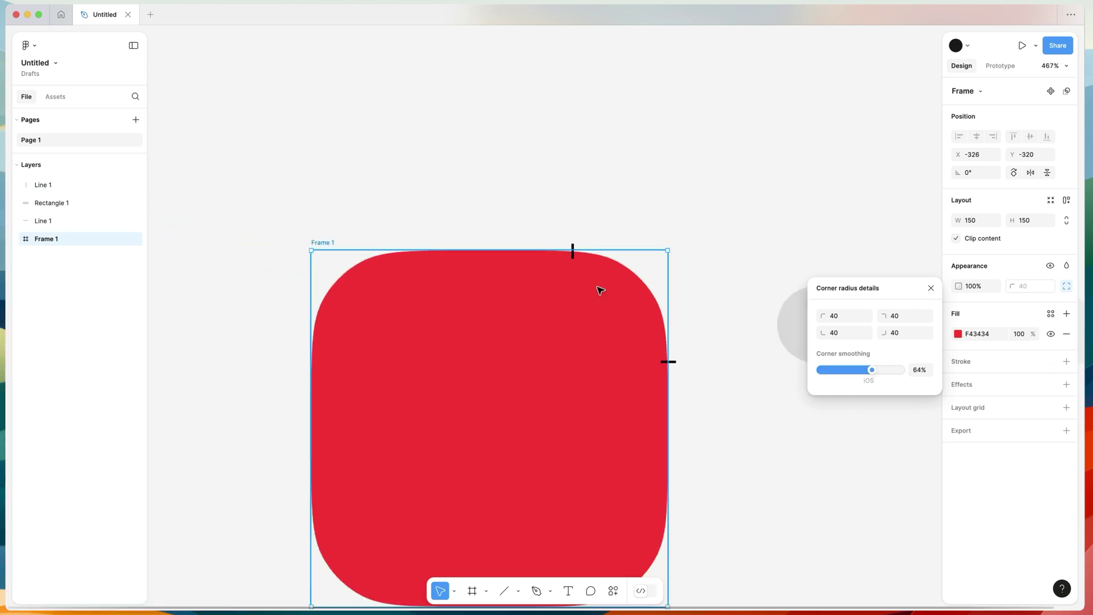
{"action": "scroll", "coordinate": [569, 232], "scroll_direction": "up", "scroll_amount": 5}
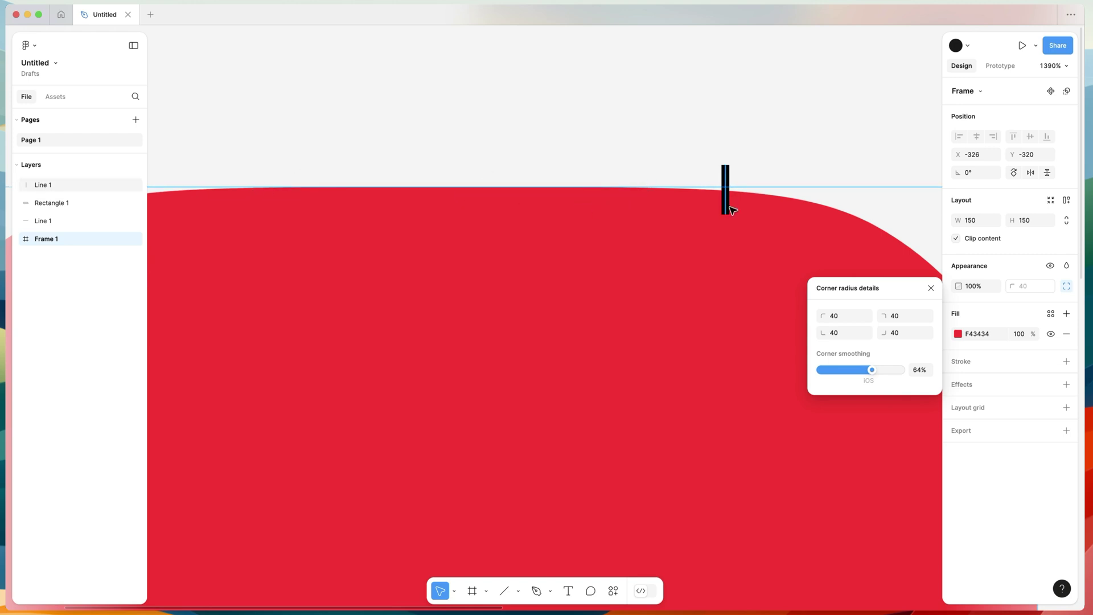
{"action": "scroll", "coordinate": [738, 225], "scroll_direction": "down", "scroll_amount": 2}
{"action": "scroll", "coordinate": [742, 231], "scroll_direction": "down", "scroll_amount": 8}
Set Frame 1's corner smoothing to 60%, the iOS mark, and close its corner radius details
{"action": "left_click", "coordinate": [791, 164]}
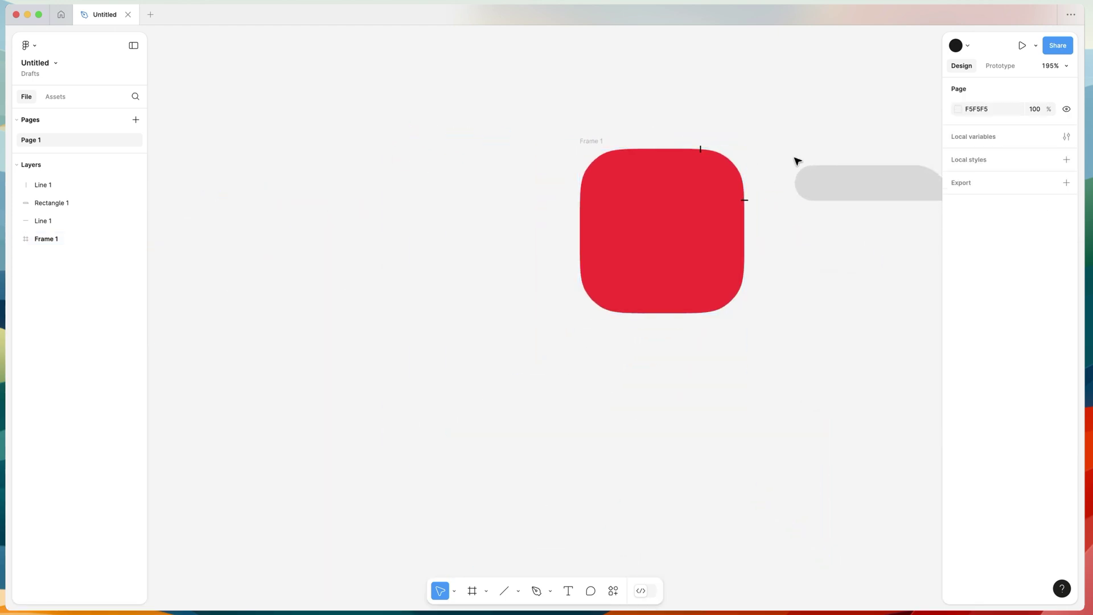
{"action": "left_click", "coordinate": [715, 185]}
{"action": "left_click", "coordinate": [1067, 287]}
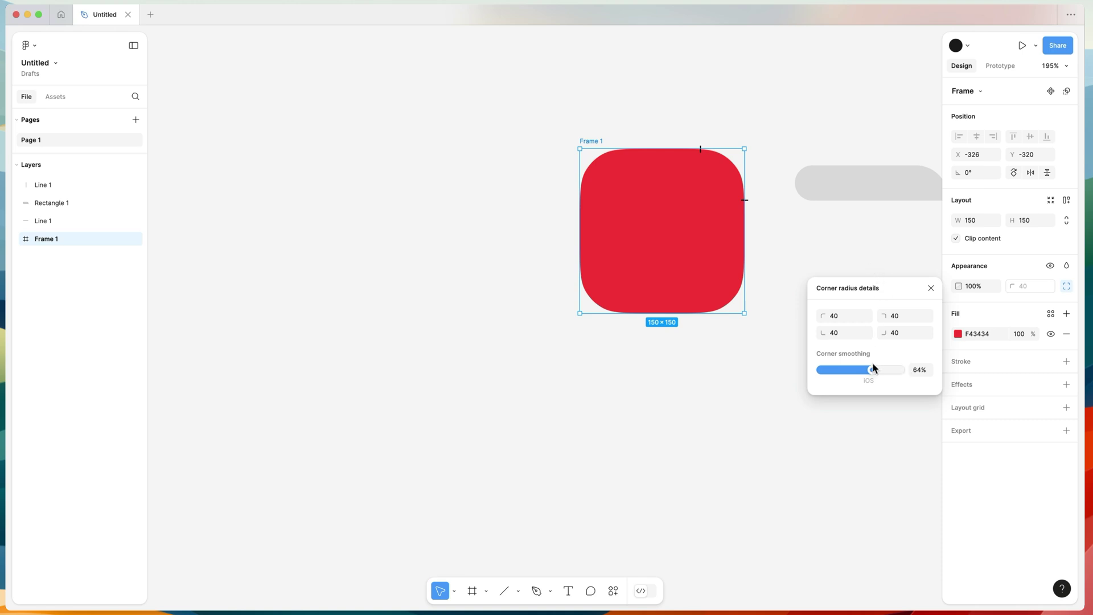
{"action": "mouse_move", "coordinate": [869, 370]}
{"action": "left_mouse_down"}
{"action": "mouse_move", "coordinate": [847, 373]}
{"action": "mouse_move", "coordinate": [870, 370]}
{"action": "left_mouse_up"}
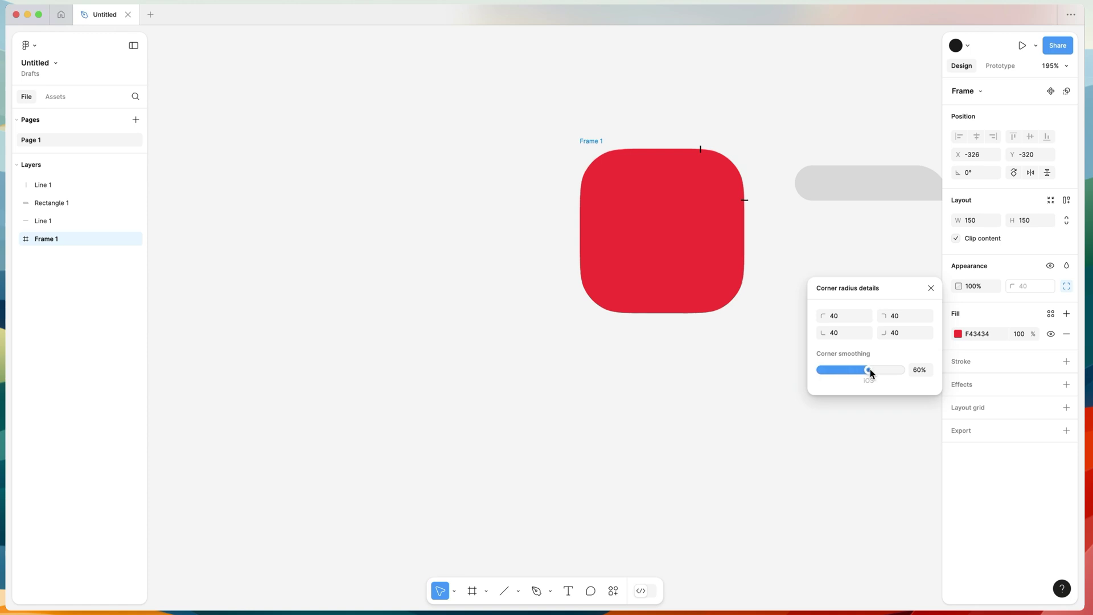
{"action": "left_click", "coordinate": [1063, 287]}
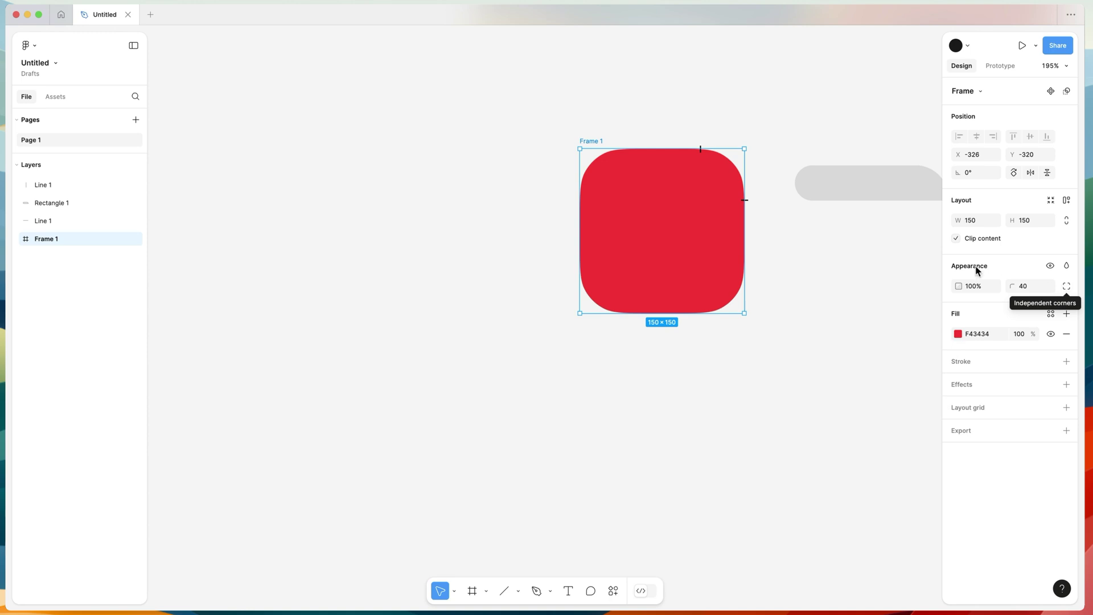
Open the system application launcher
{"action": "key", "text": "alt+space"}
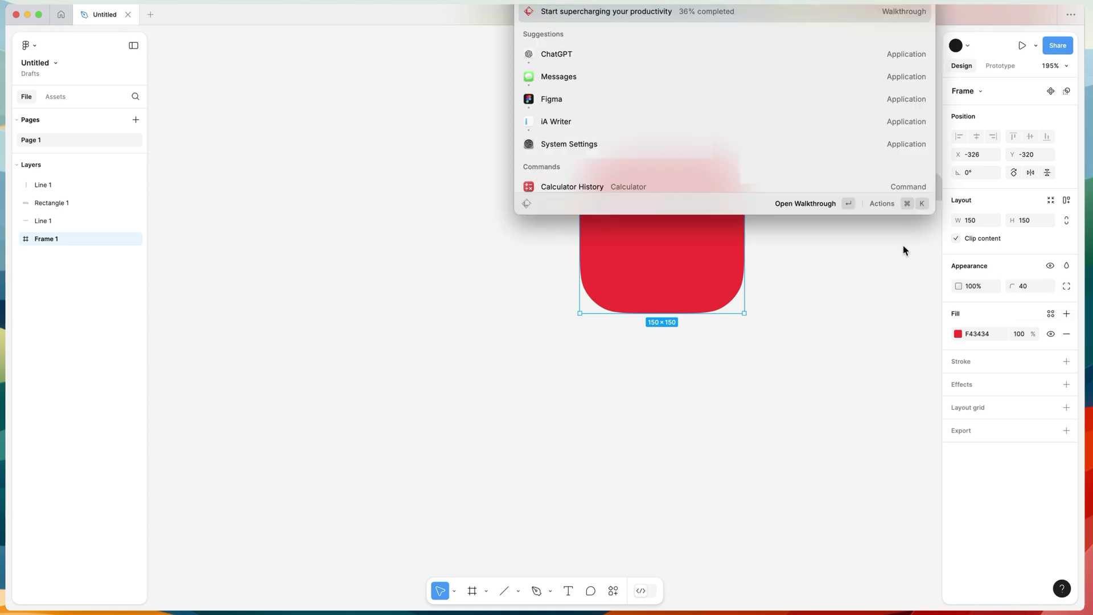